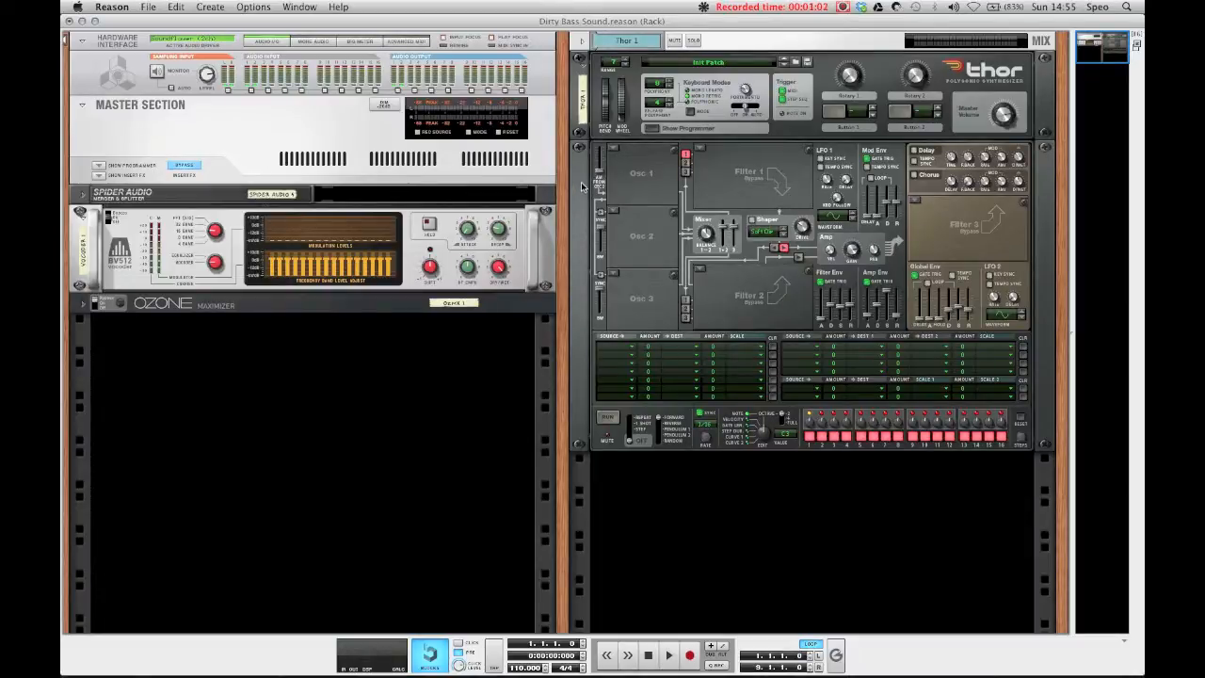
Step: Set Thor's Osc 1 to a Wavetable oscillator with the Mixed Waves 1 table and nudge its position knob
left_click(616, 150)
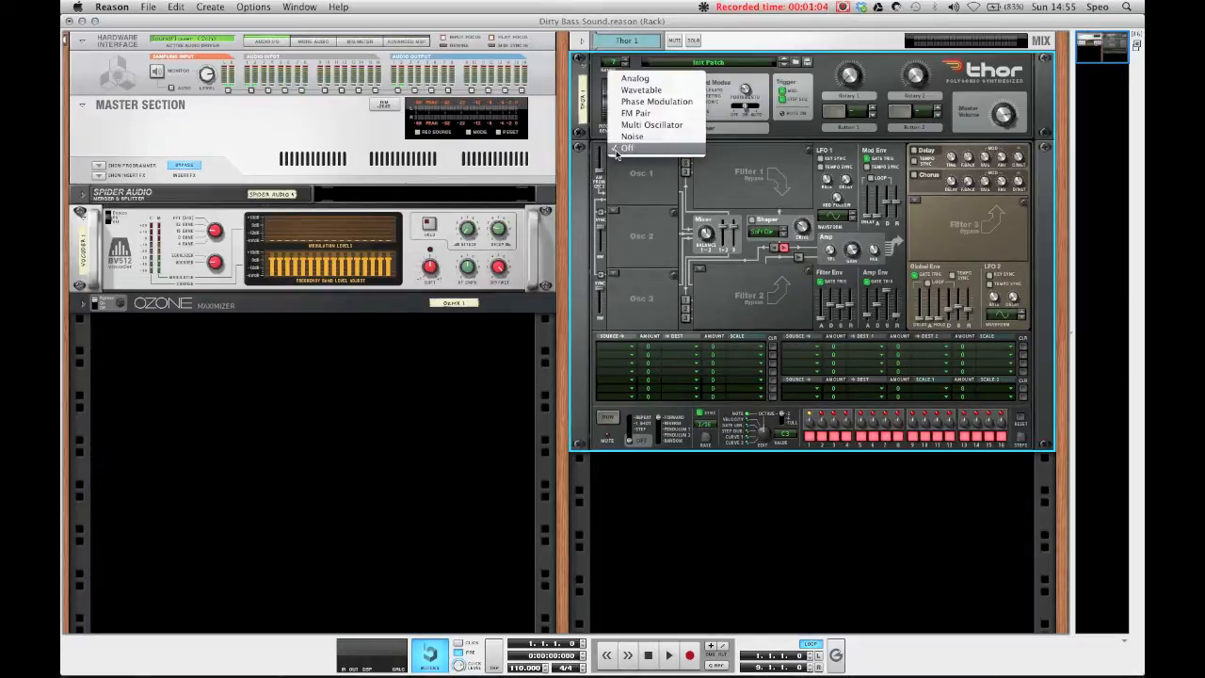
left_click(640, 90)
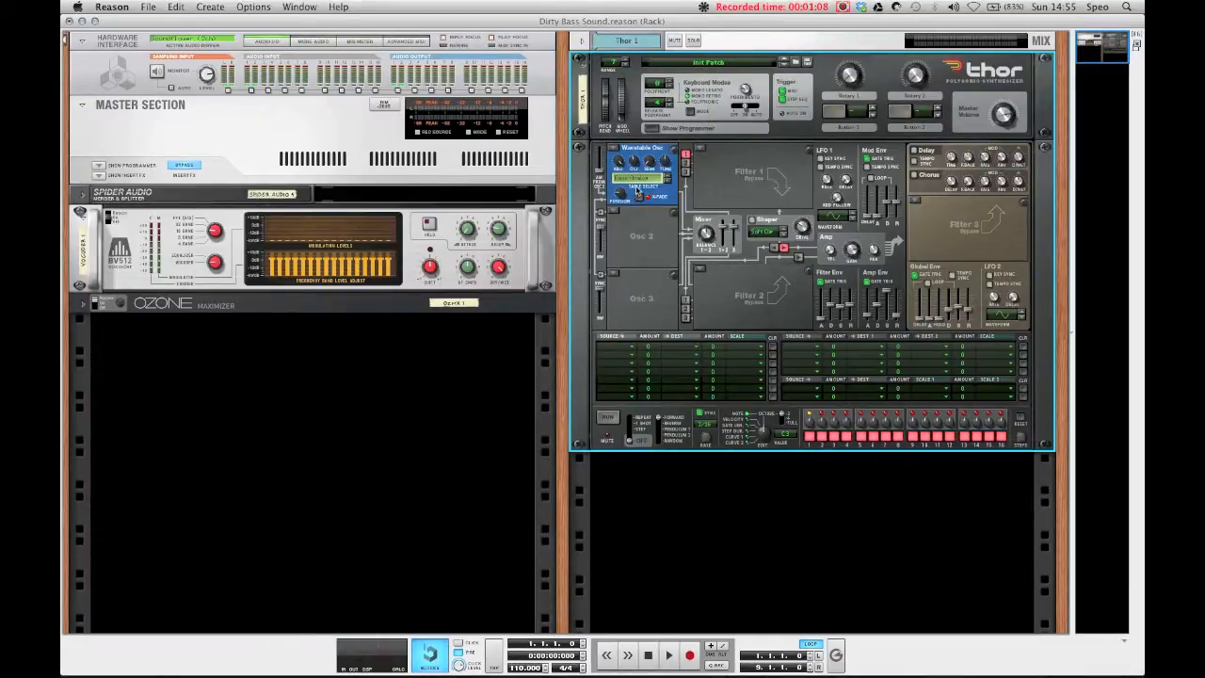
left_click(638, 178)
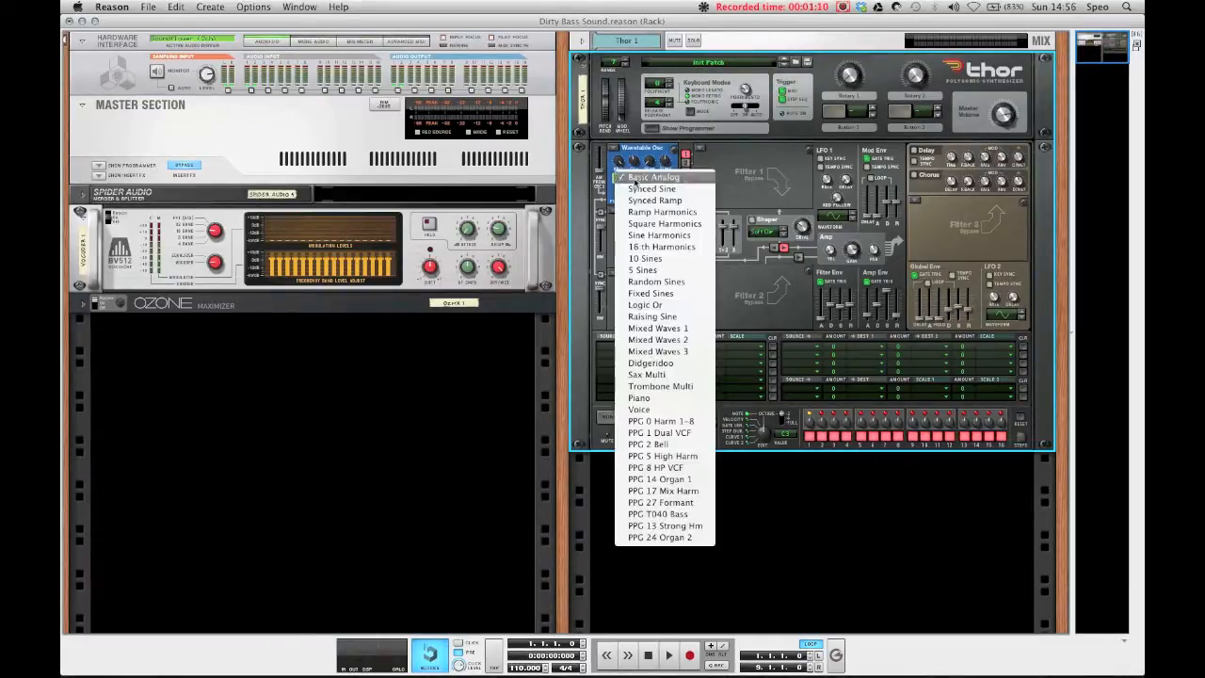
left_click(658, 329)
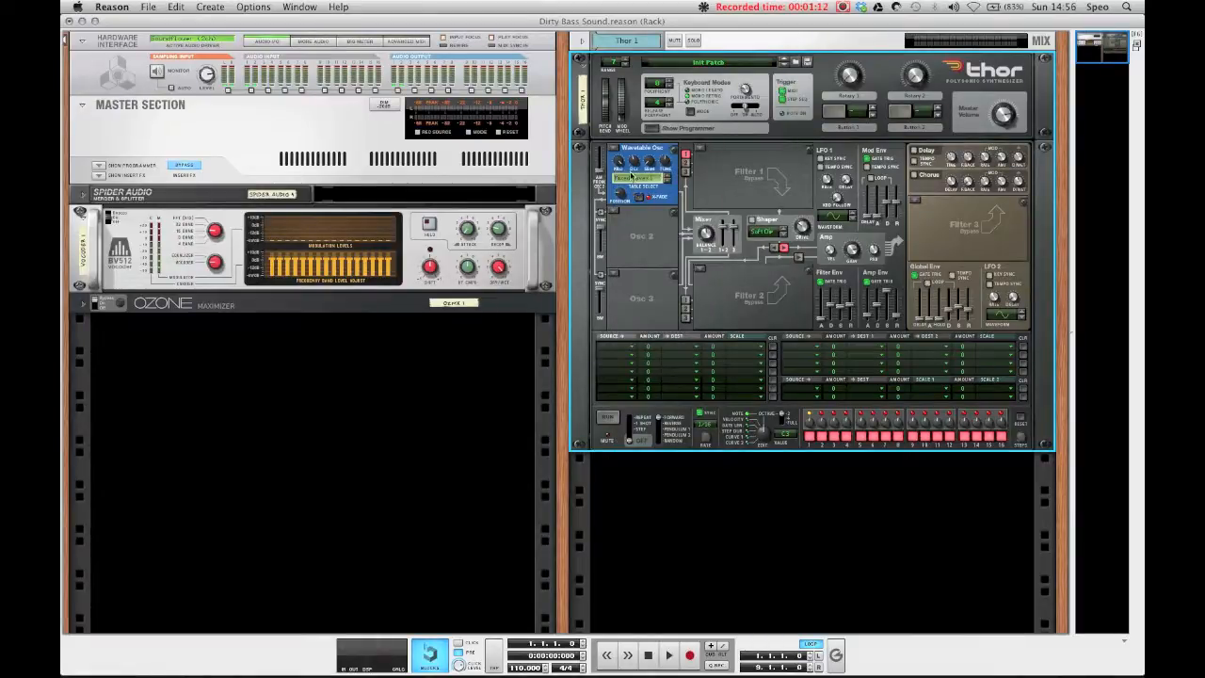
left_click_drag(634, 159, 632, 165)
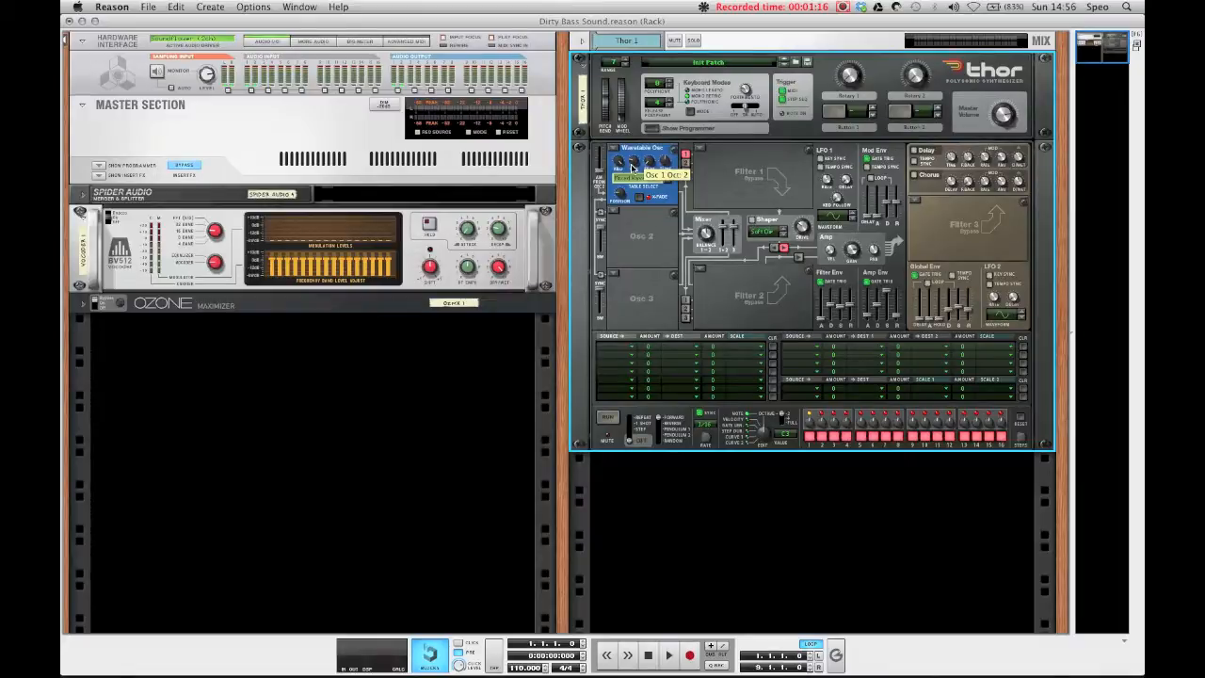
mouse_move(623, 196)
left_mouse_down()
mouse_move(629, 169)
mouse_move(624, 194)
left_mouse_up()
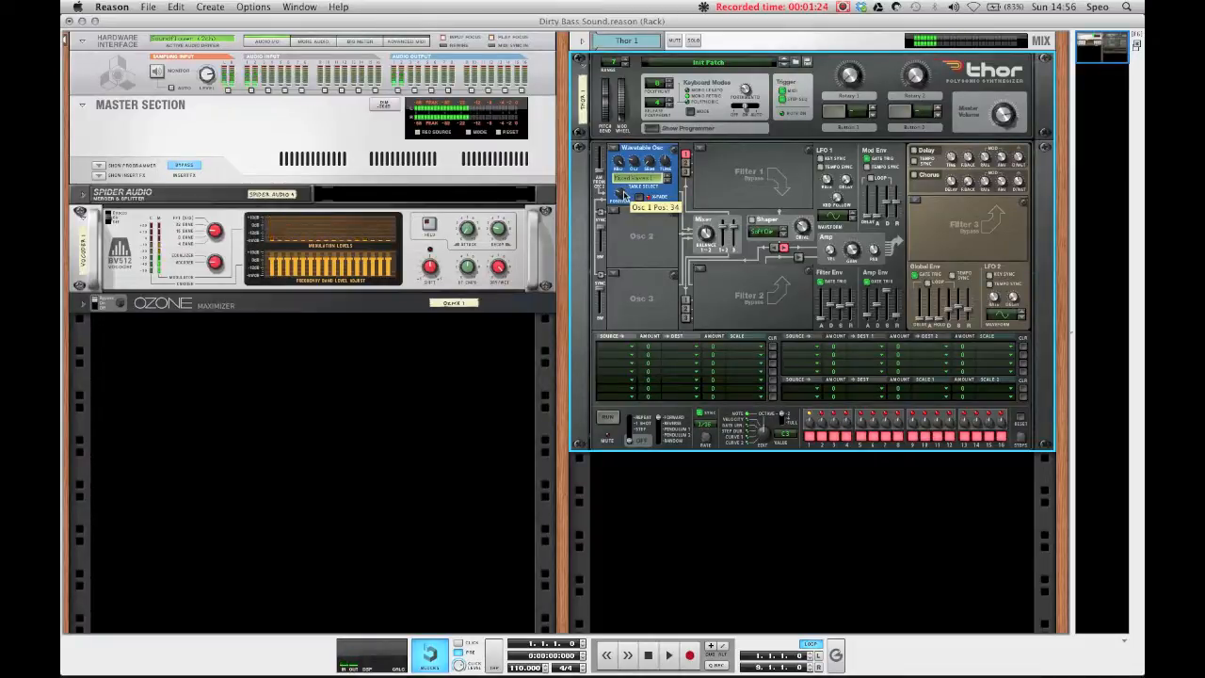
Step: Switch Osc 1's wavetable to PPG 27 Formant, then turn Osc 1 off
left_click(640, 177)
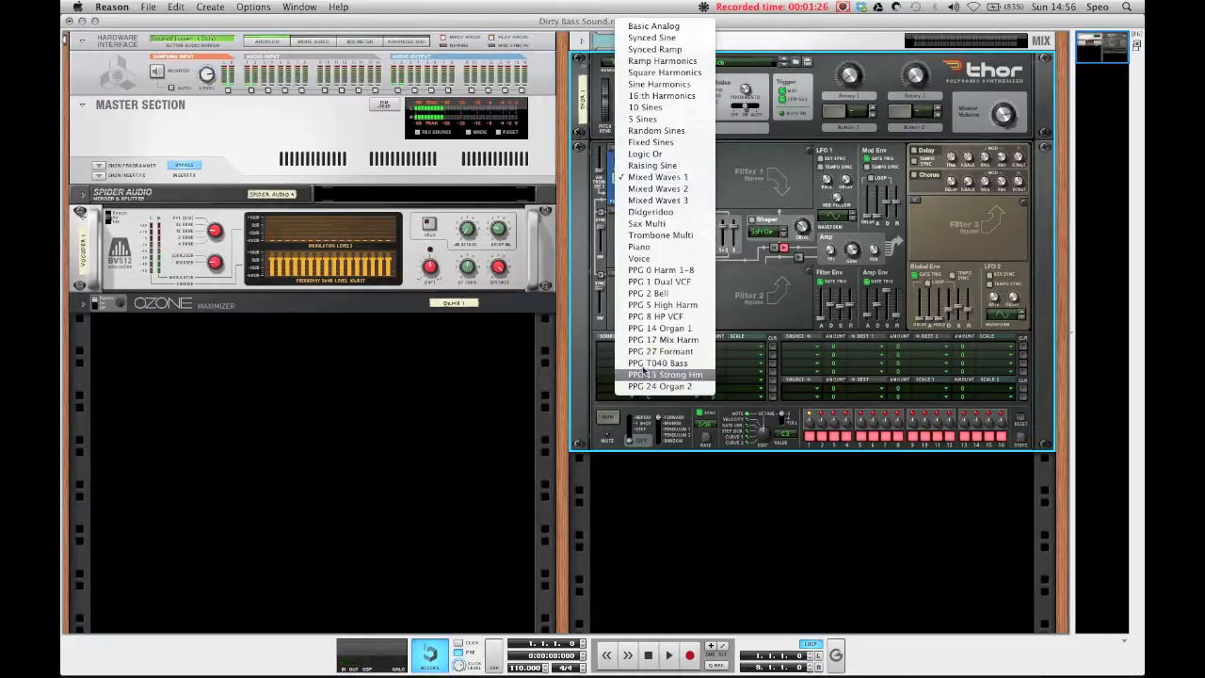
left_click(643, 352)
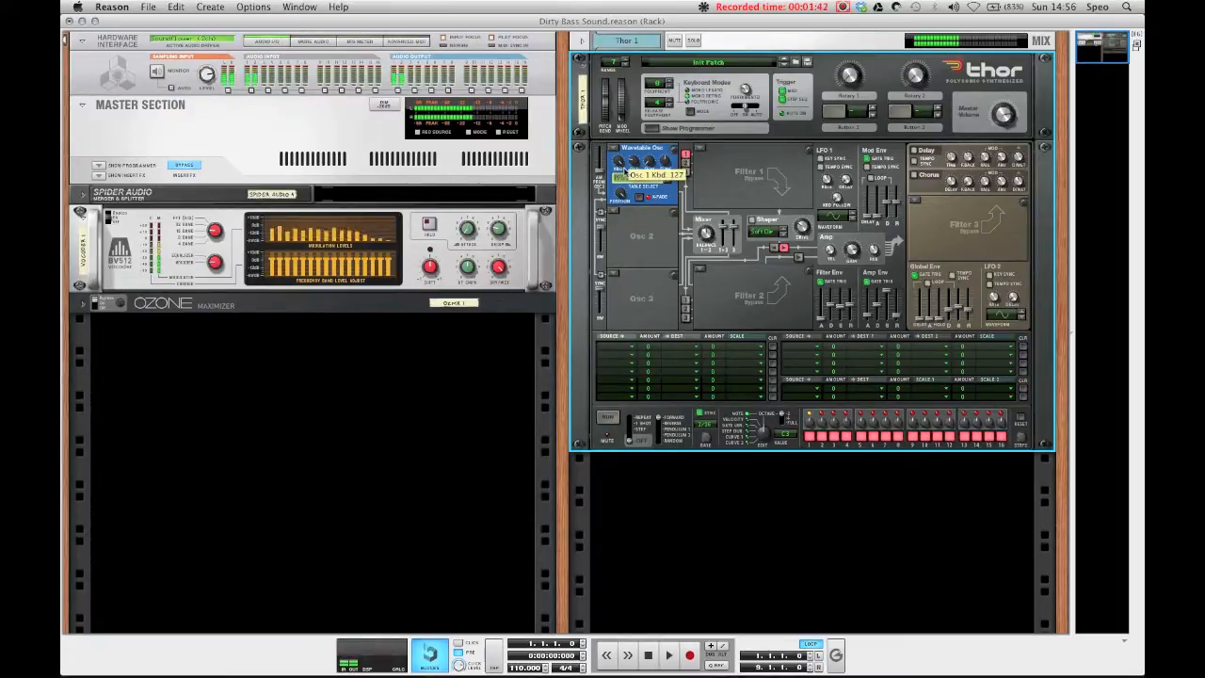
left_click(623, 149)
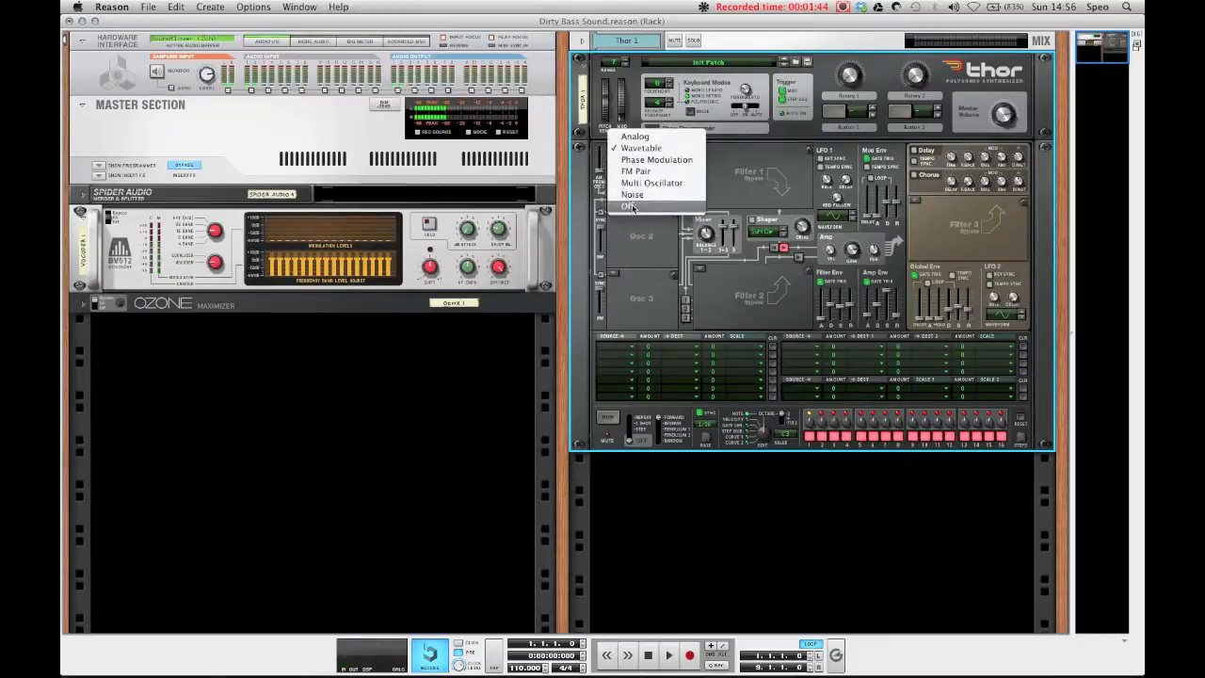
left_click(632, 207)
Step: Create a Malström synthesizer in the empty rack space below the effects
left_click(498, 443)
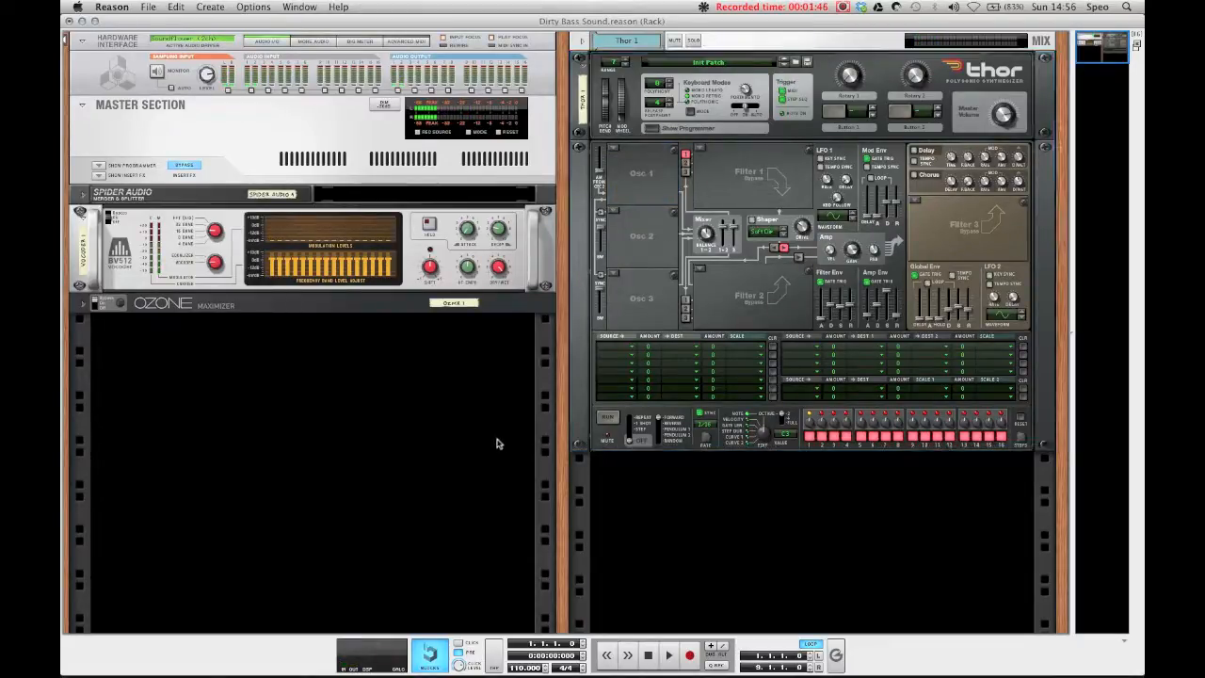
right_click(405, 396)
mouse_move(471, 466)
left_click(659, 524)
Step: Set Malström Oscillator A's waveform to Voice: Throat
left_click(241, 396)
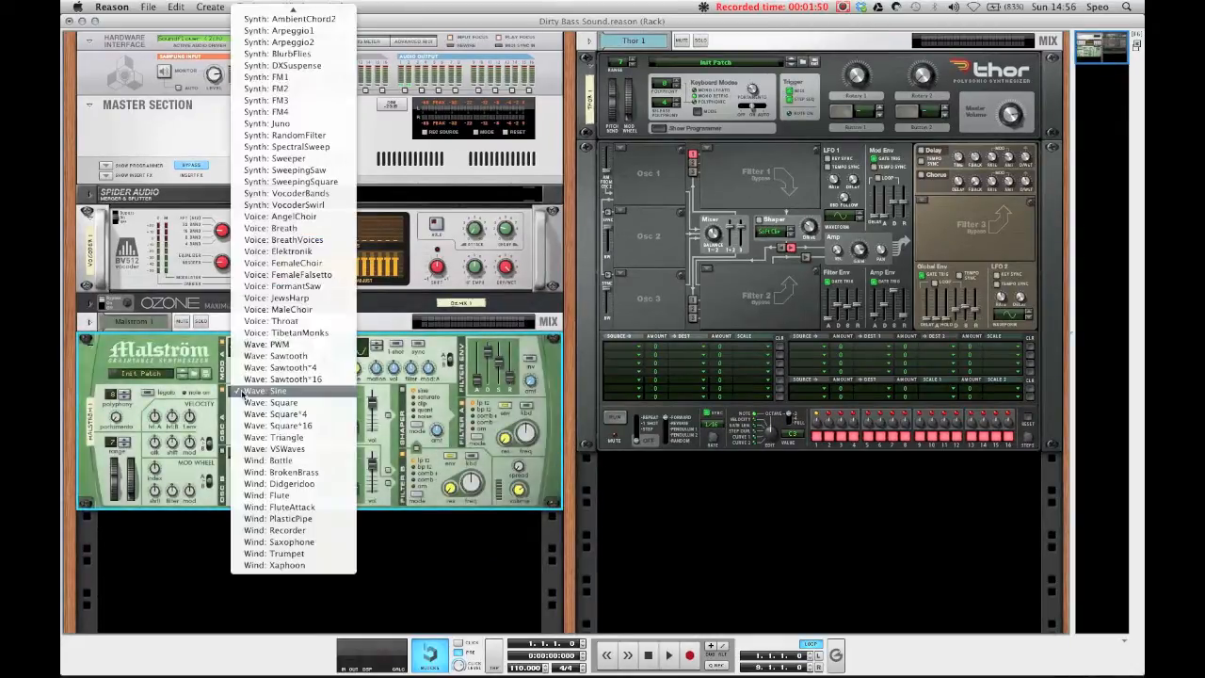
scroll(283, 377, "up", 10)
scroll(273, 386, "down", 10)
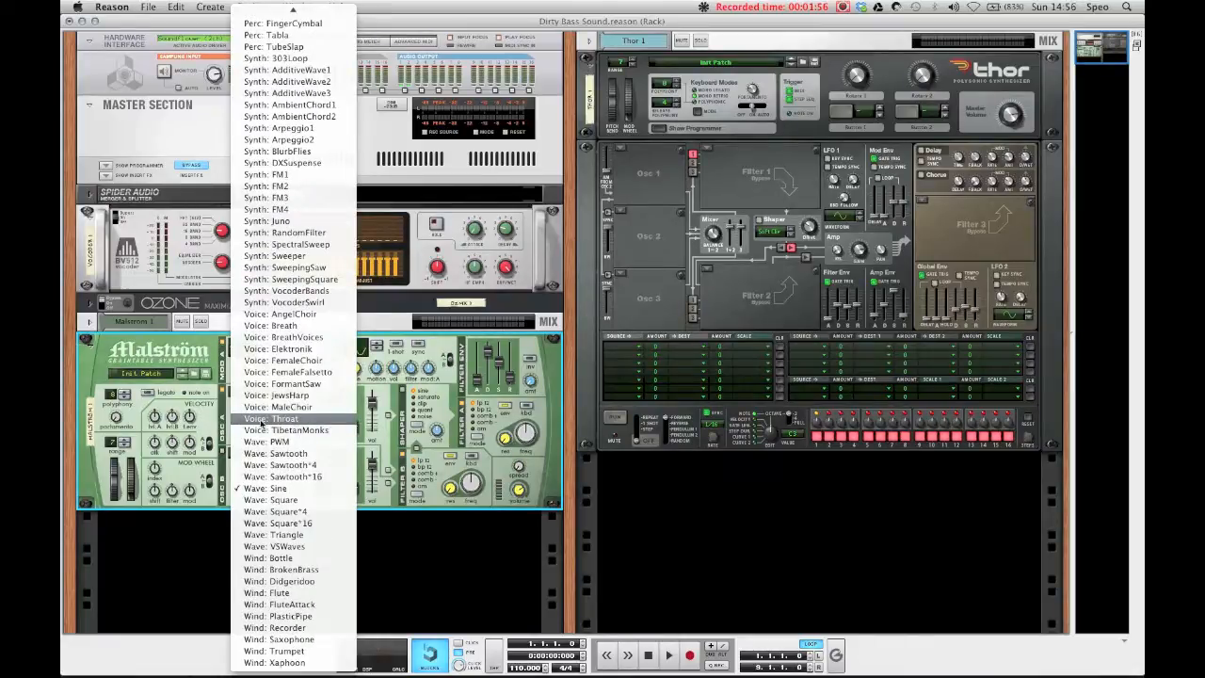
left_click(269, 420)
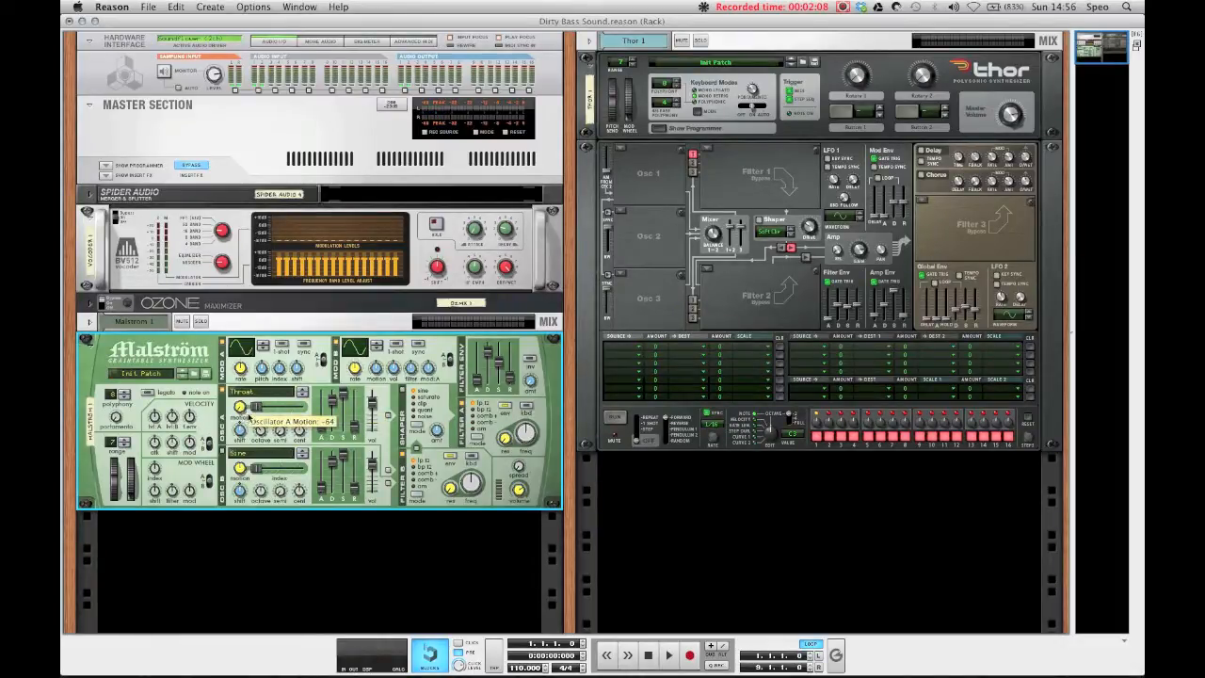
Step: Adjust Oscillator A's motion and raise its index to about 90
mouse_move(256, 407)
left_mouse_down()
mouse_move(279, 415)
mouse_move(260, 414)
left_mouse_up()
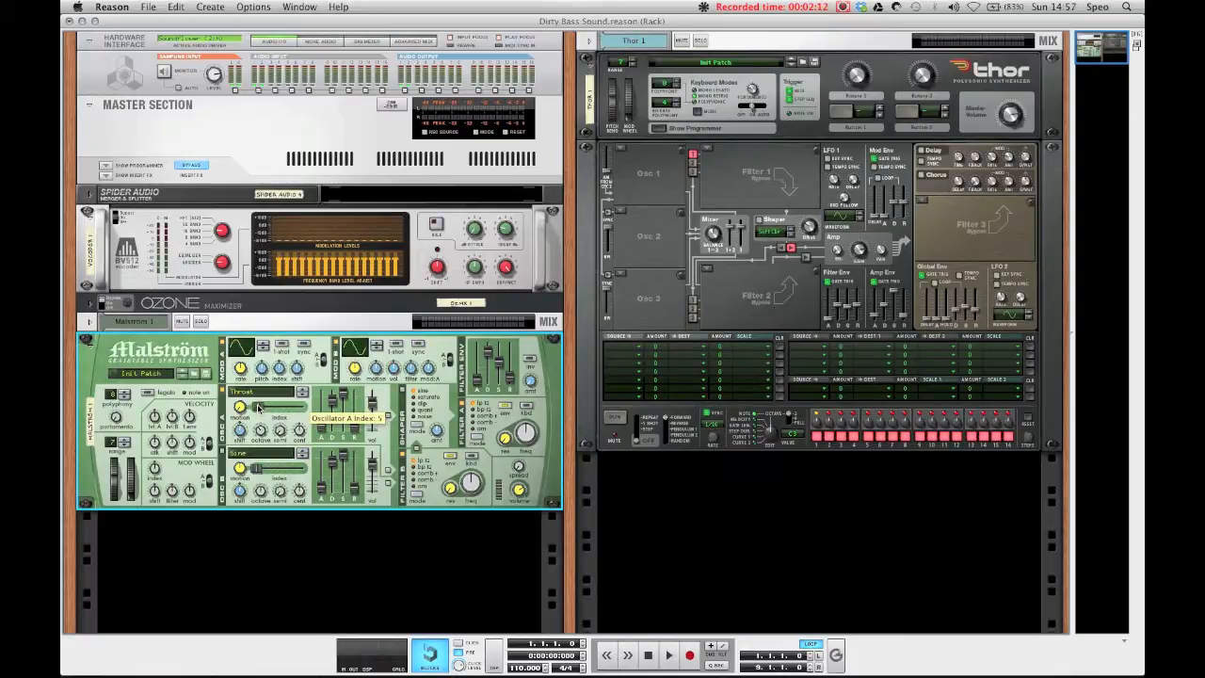
left_click_drag(260, 409, 284, 410)
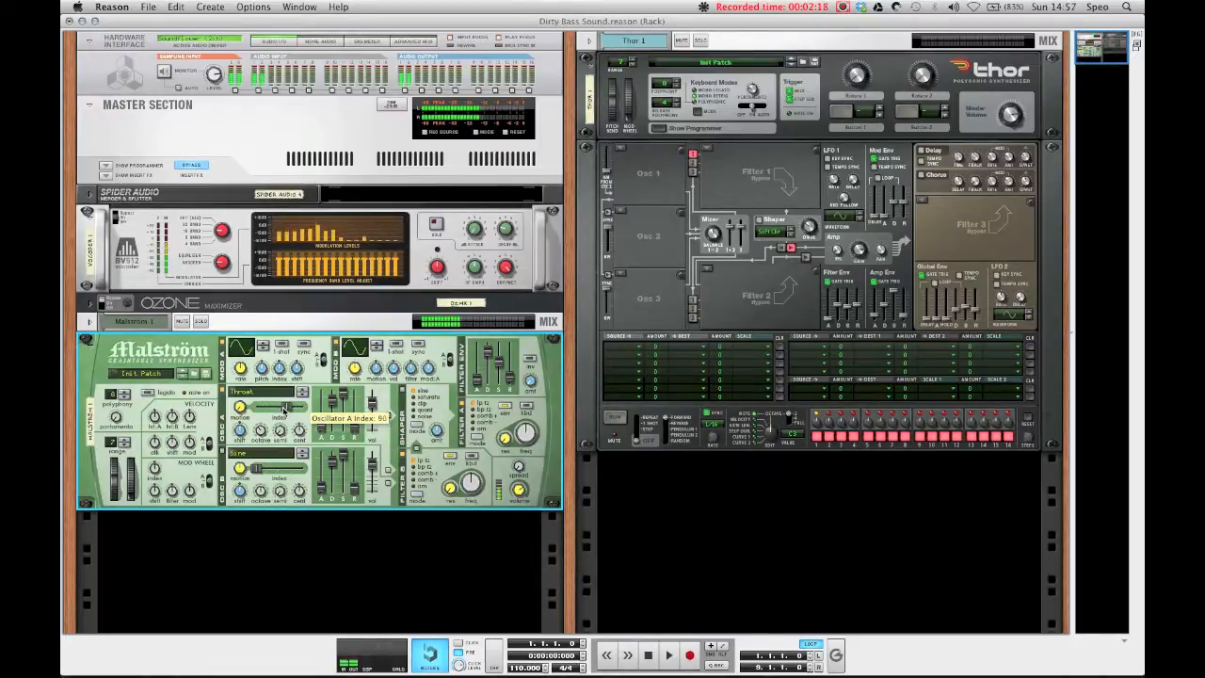
Step: Switch Oscillator A's waveform to Sawtooth*16 and readjust its index and motion
left_click(267, 393)
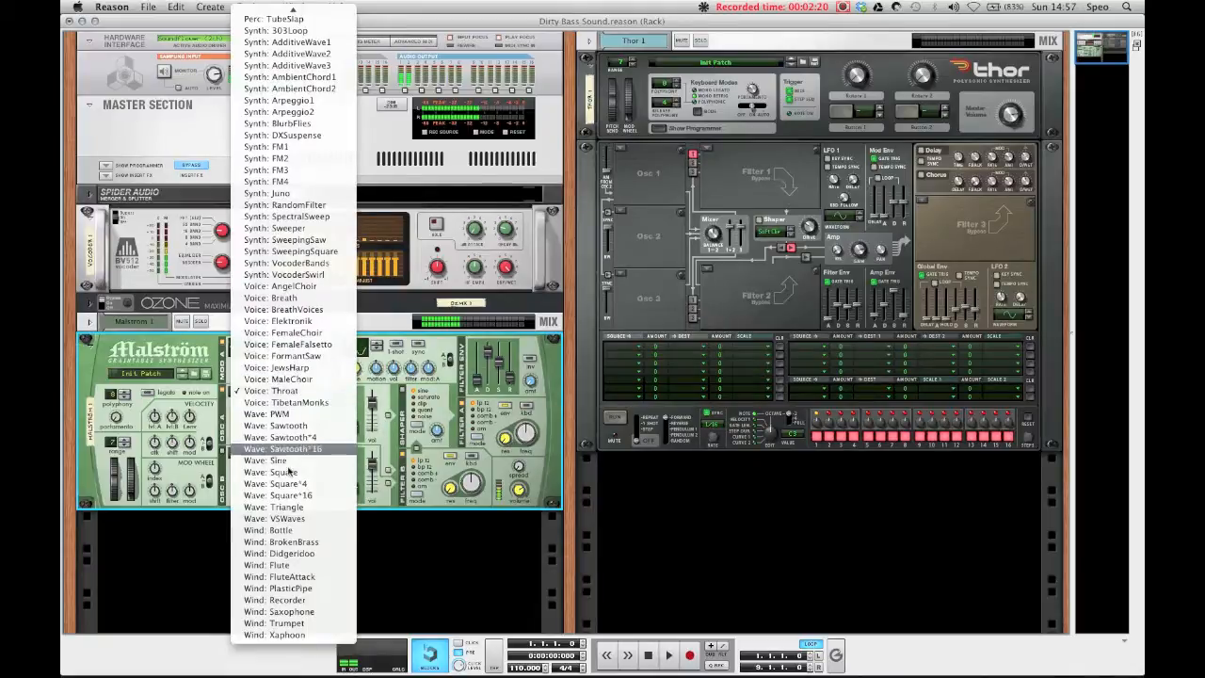
left_click(282, 449)
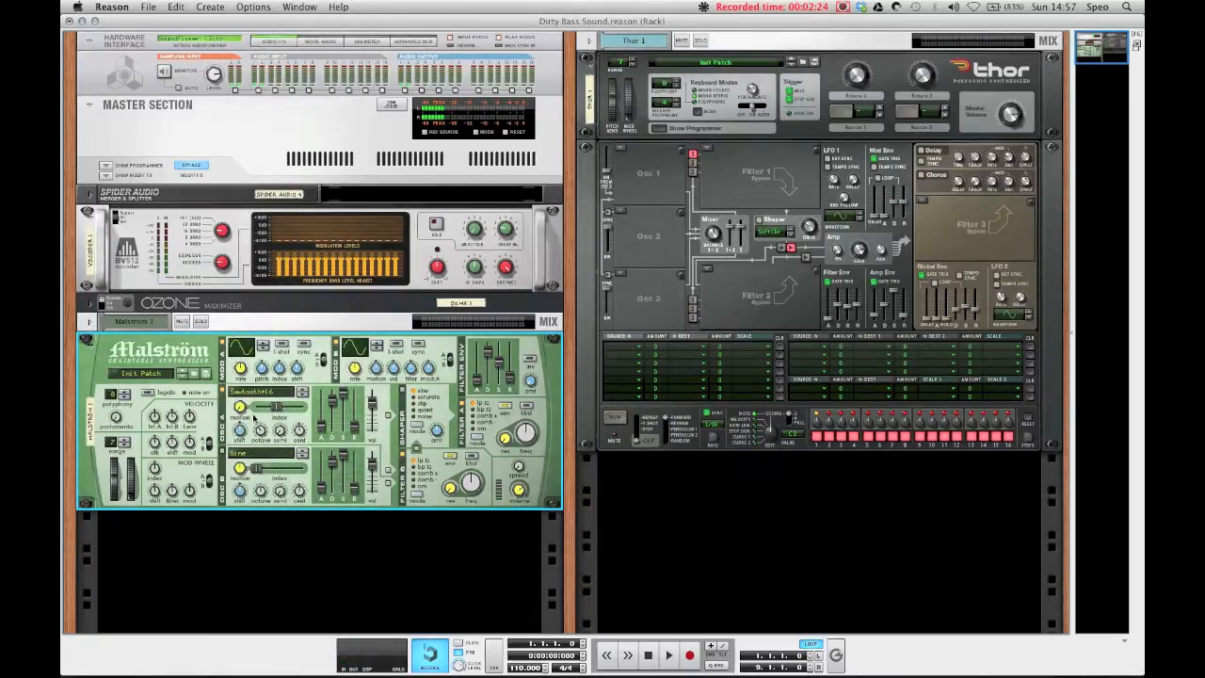
mouse_move(277, 407)
left_mouse_down()
mouse_move(290, 407)
mouse_move(266, 407)
left_mouse_up()
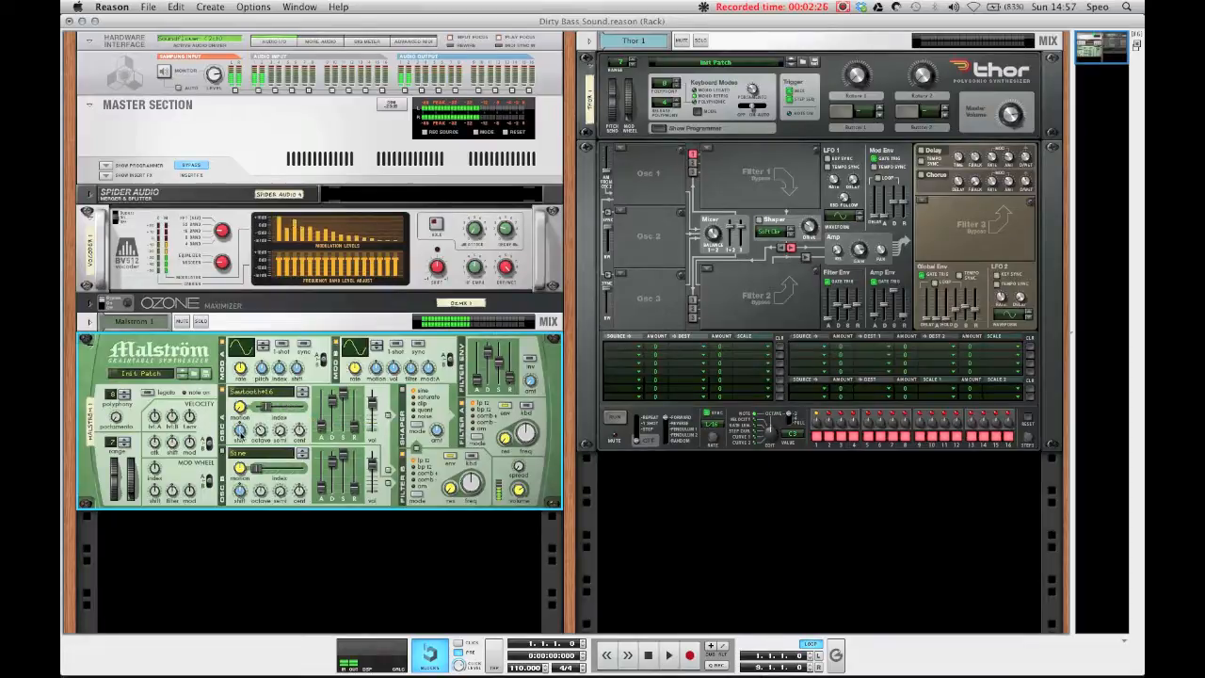
mouse_move(266, 407)
left_mouse_down()
mouse_move(279, 411)
mouse_move(271, 421)
left_mouse_up()
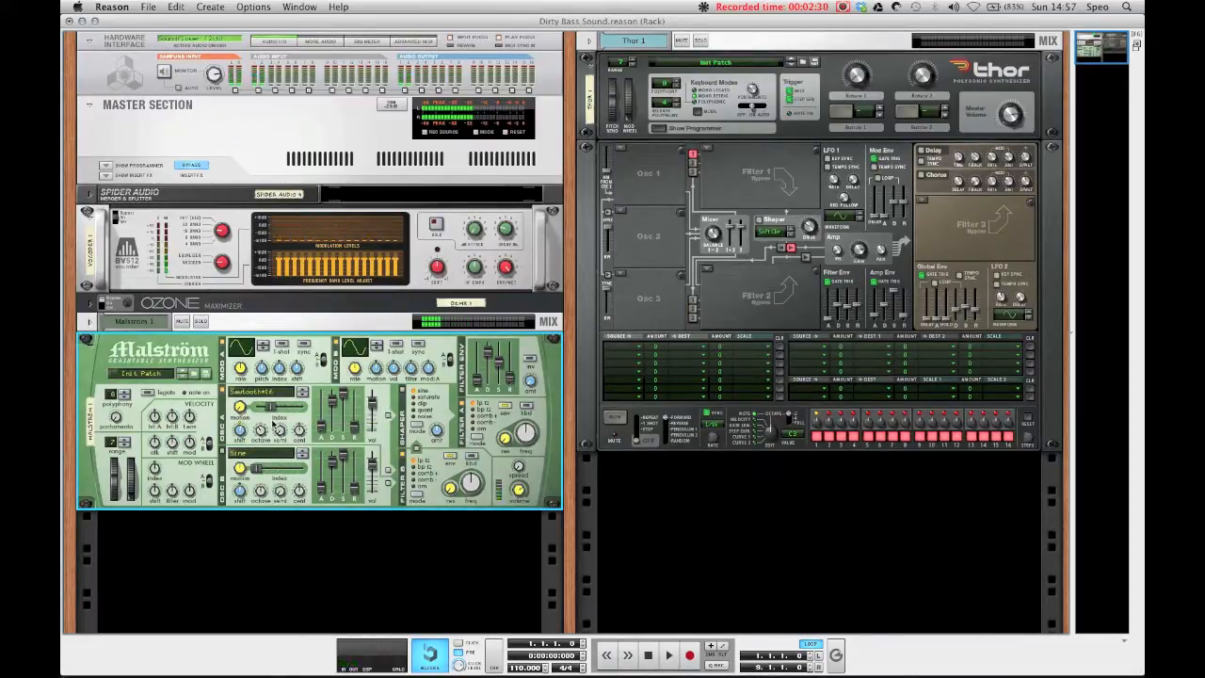
Step: Delete the Malström device from the rack
key("Delete")
left_click(661, 176)
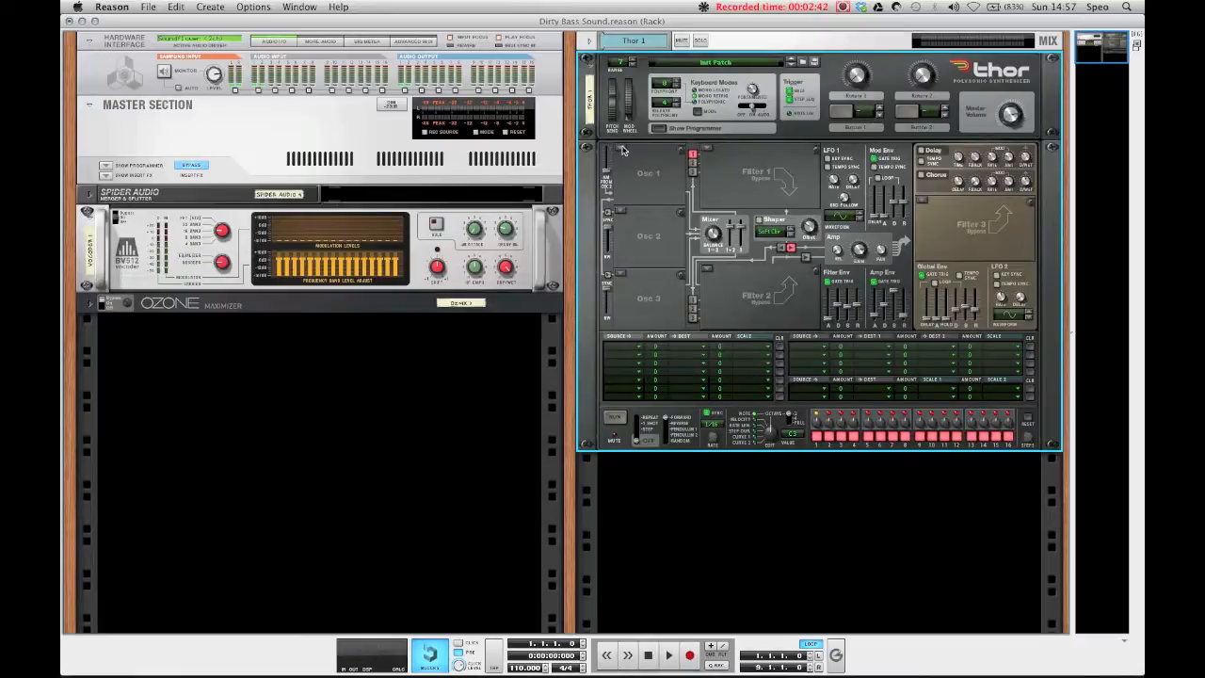
Step: Load an FM Pair oscillator into Thor's Osc 1 slot
left_click(621, 149)
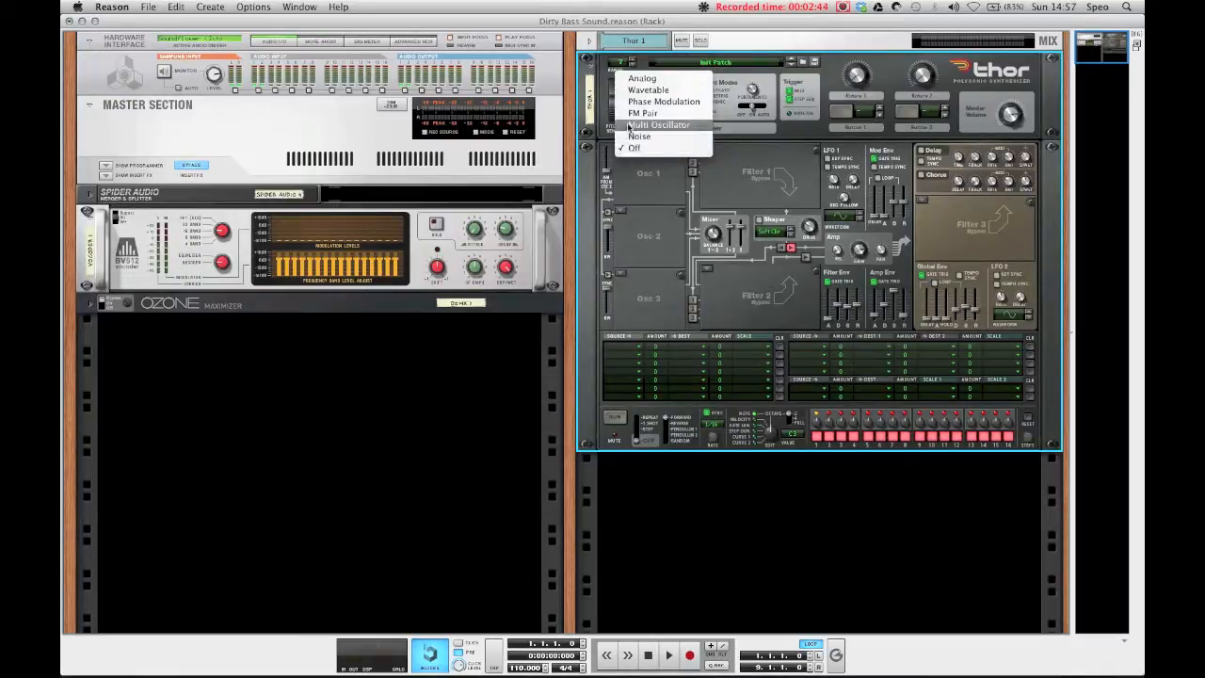
left_click(643, 113)
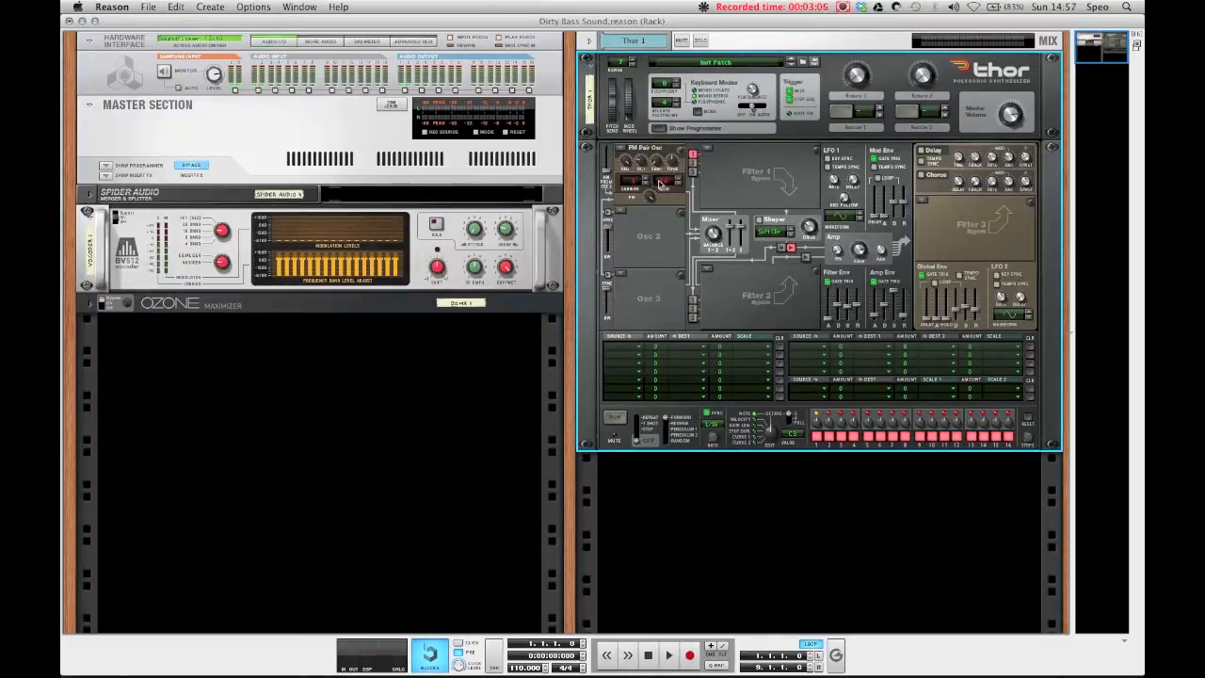
key("F7")
left_click(176, 147)
key("Escape")
key("F6")
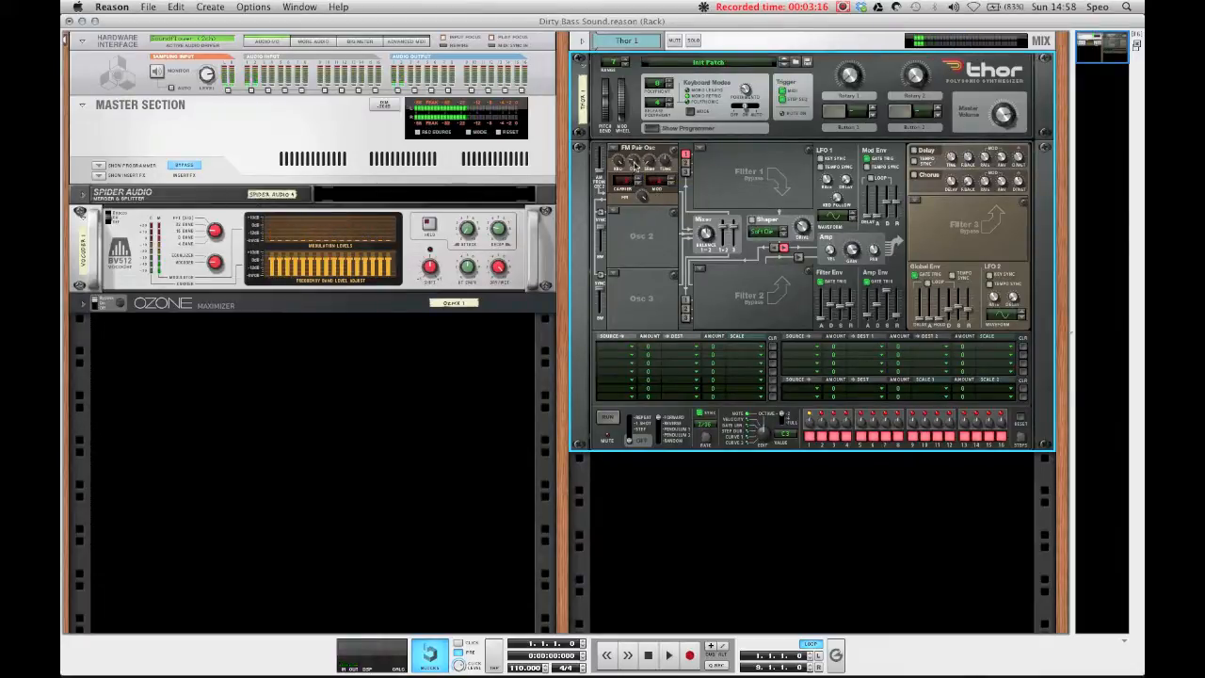
Step: Adjust the FM Pair oscillator's knobs
left_click_drag(643, 196, 641, 233)
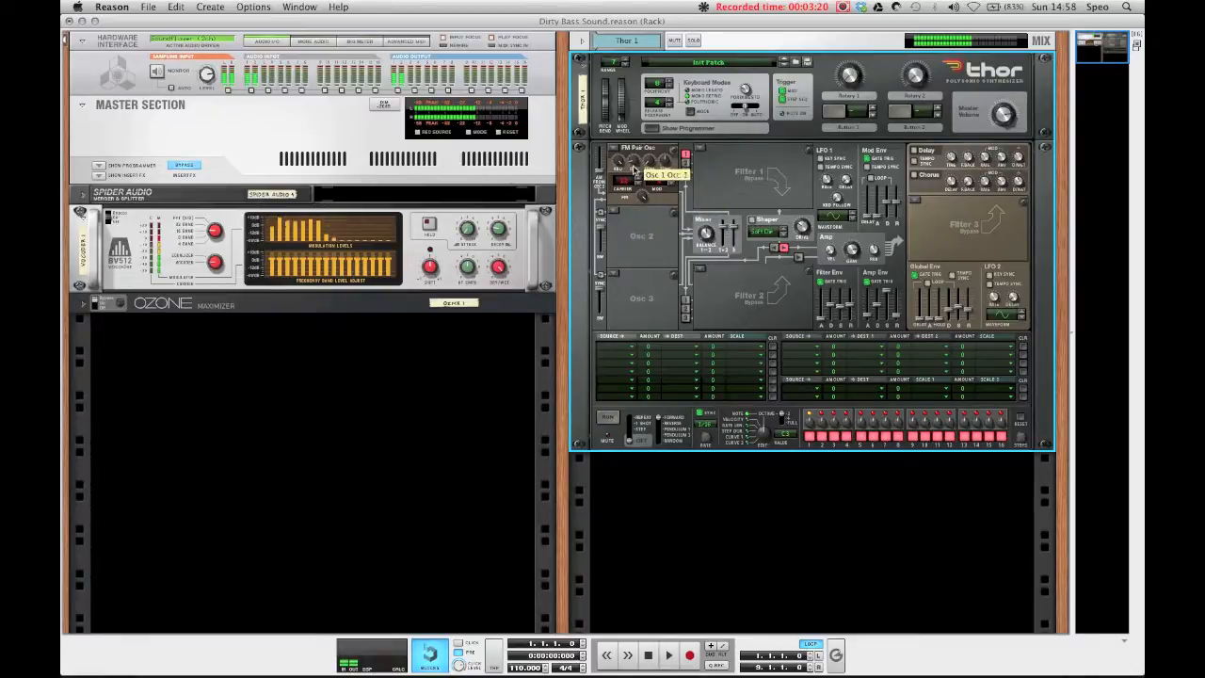
left_click_drag(643, 196, 643, 192)
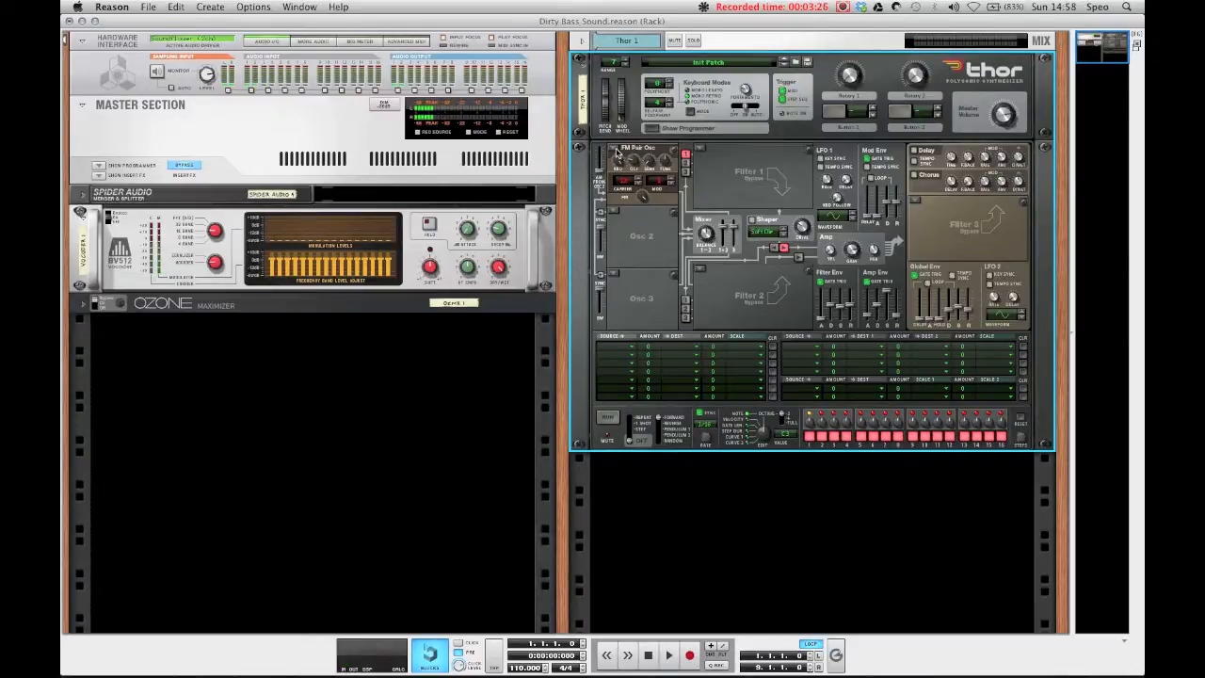
Step: Replace Osc 1 with an Analog oscillator
left_click(621, 151)
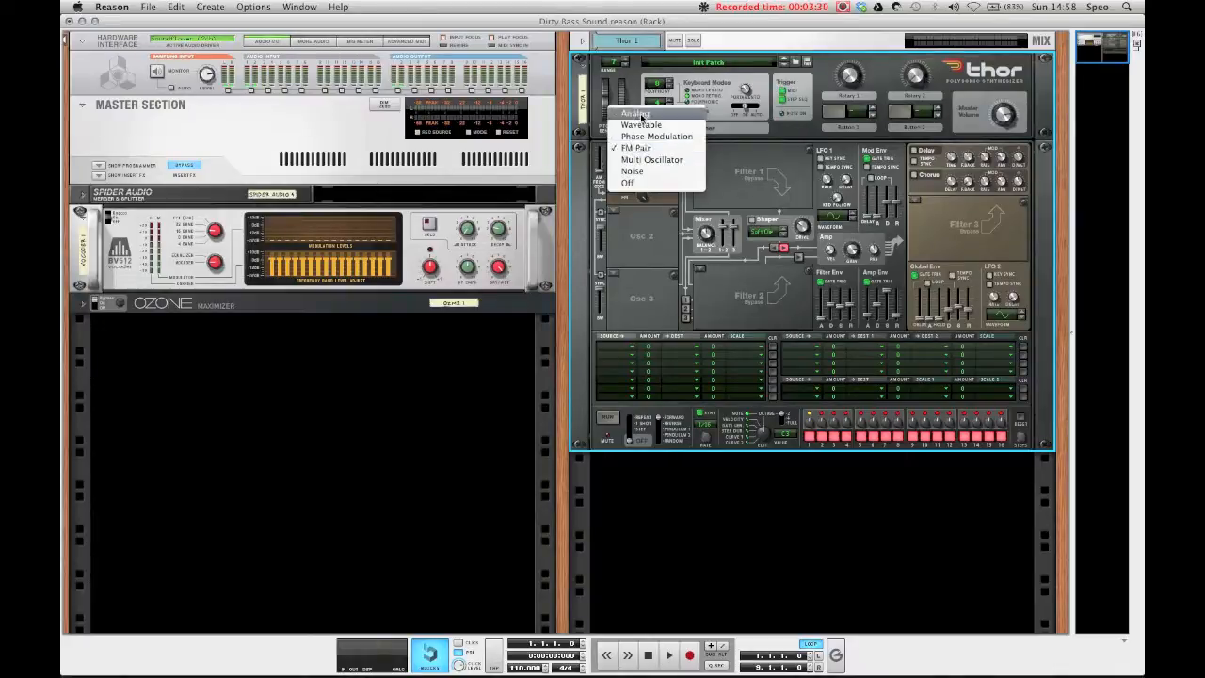
left_click(640, 113)
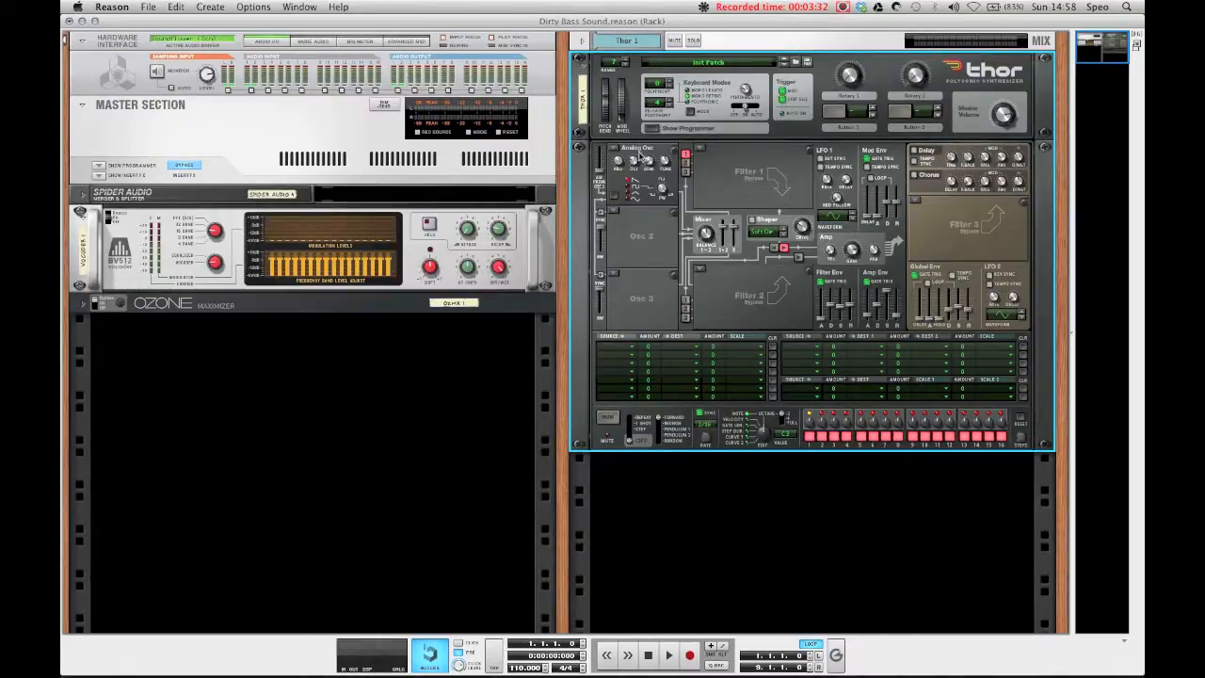
left_click(685, 162)
left_click(686, 163)
Step: Load an Analog oscillator into the Osc 2 slot
left_click(614, 243)
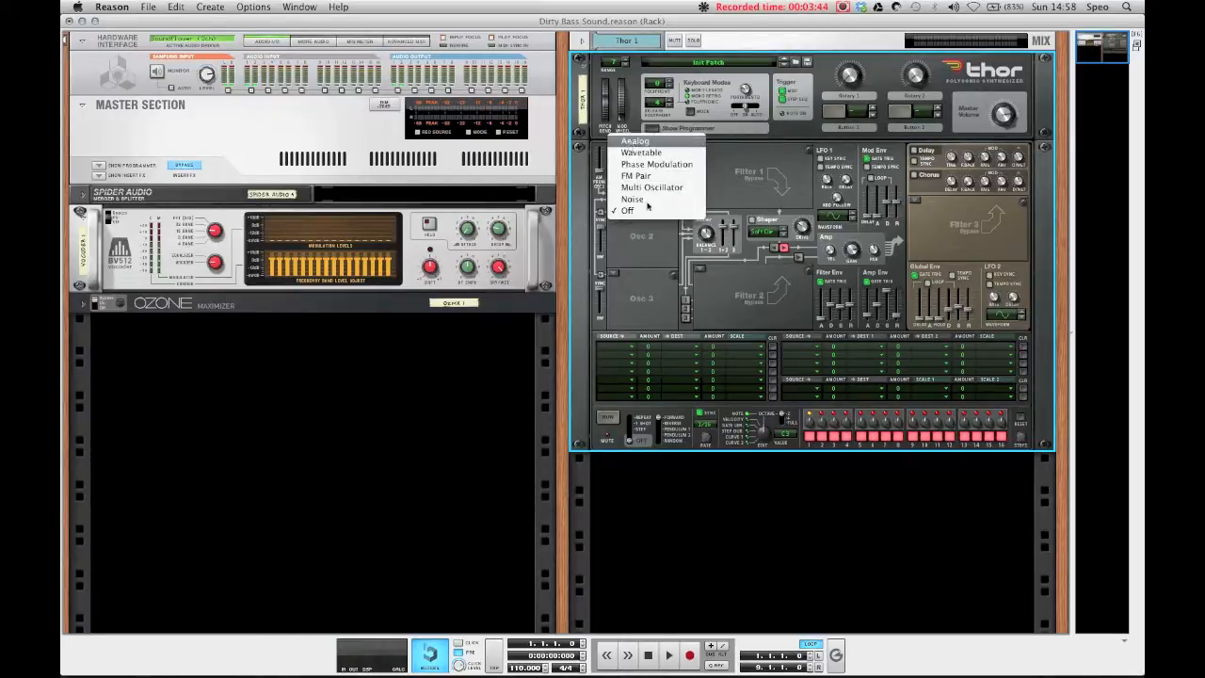
left_click(632, 138)
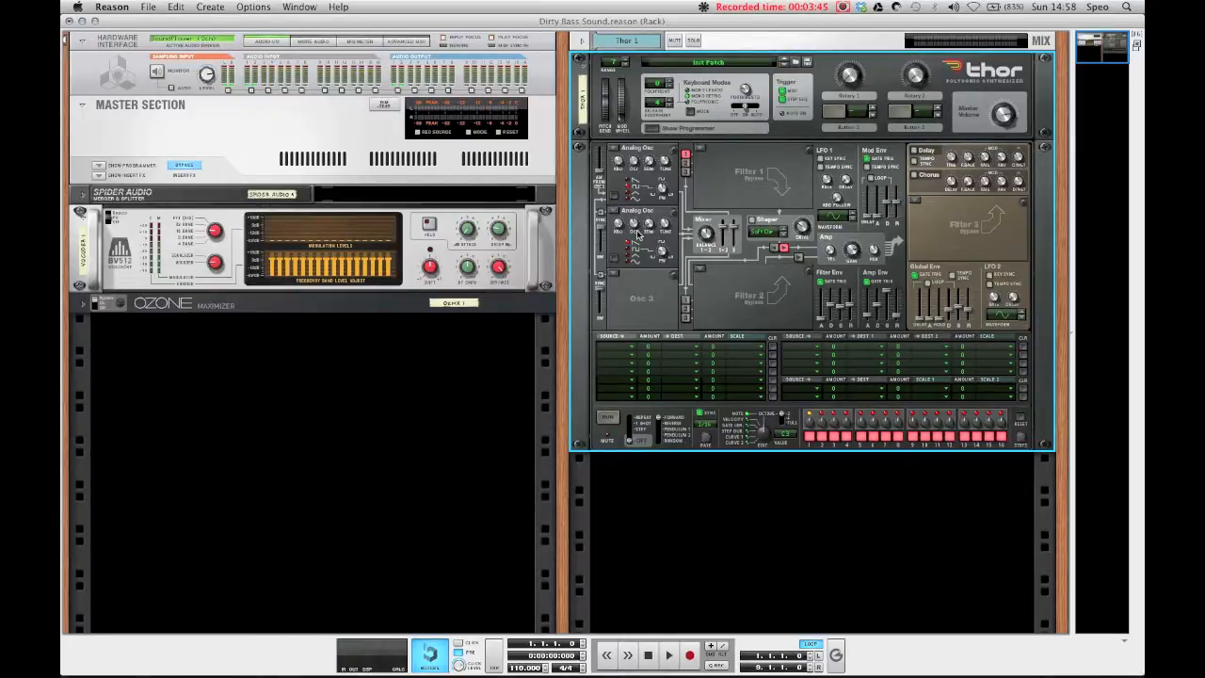
Step: In the first modulation matrix row, route Osc 2 to Osc 1 Frequency (FM) and set its amount
left_click(637, 346)
left_click(645, 365)
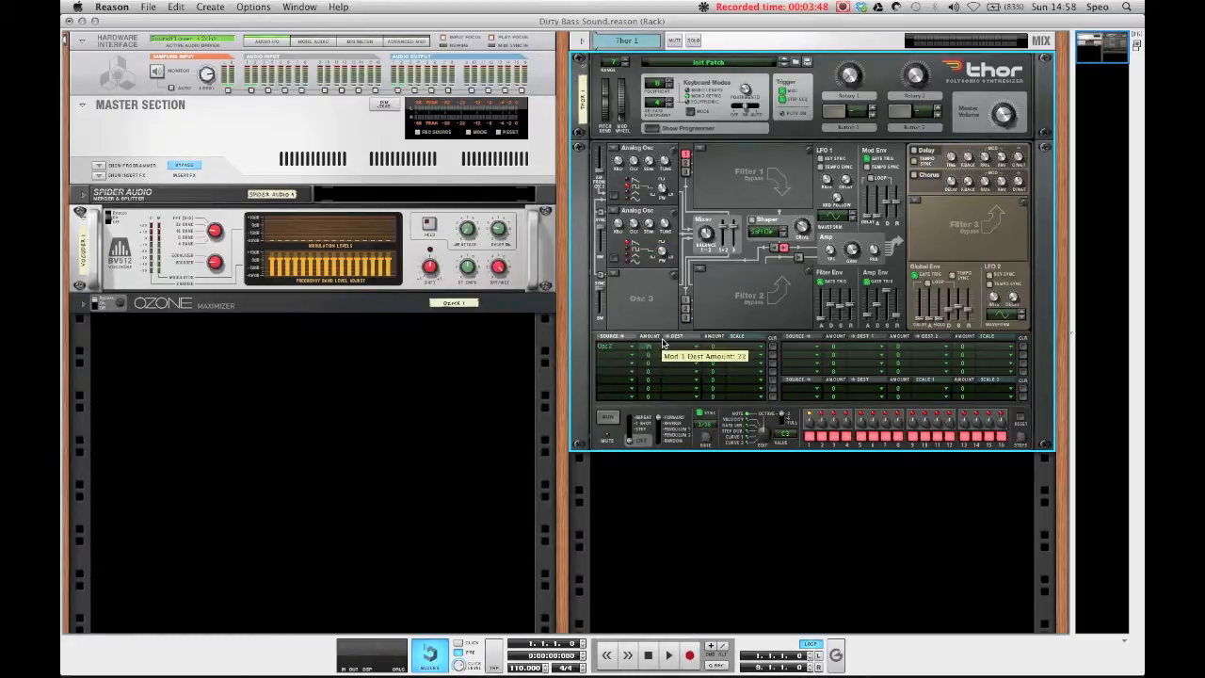
left_click(670, 346)
mouse_move(688, 365)
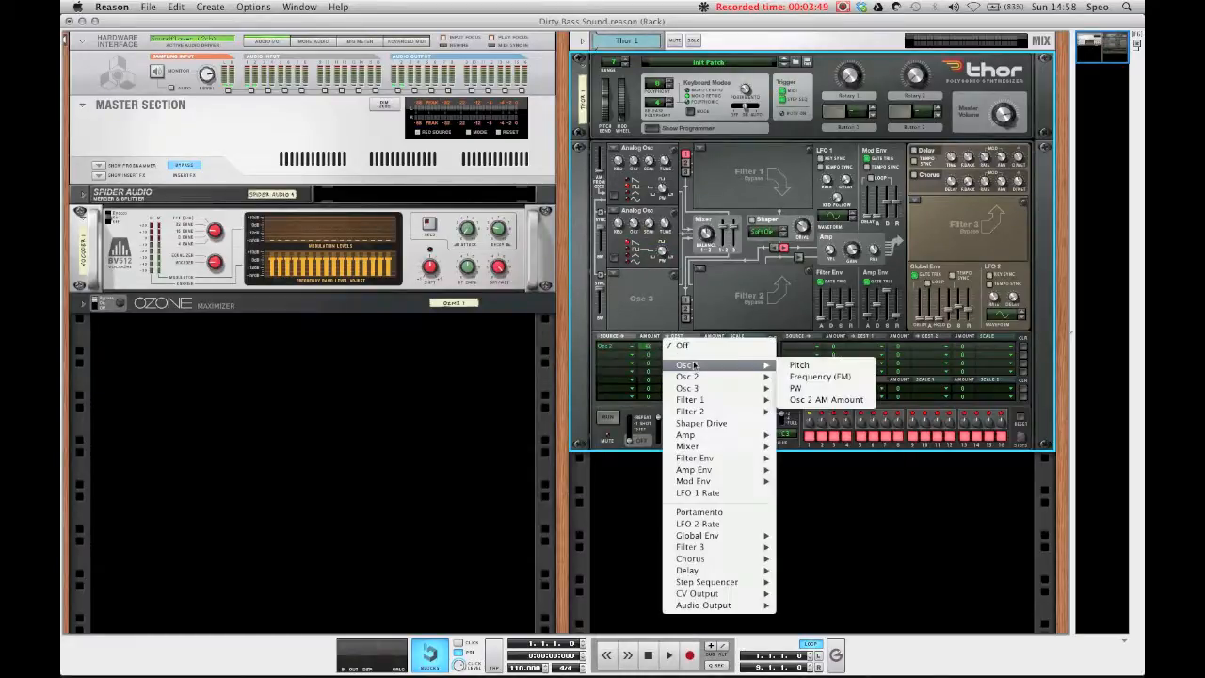
left_click(859, 379)
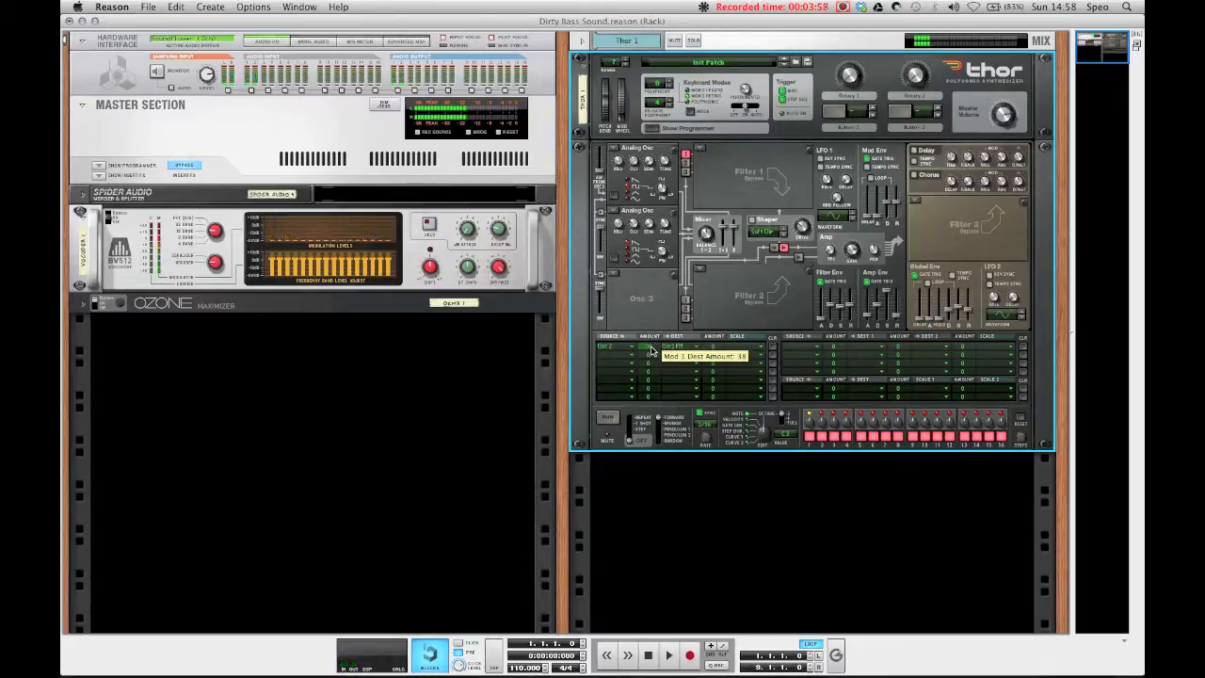
left_click_drag(657, 348, 659, 351)
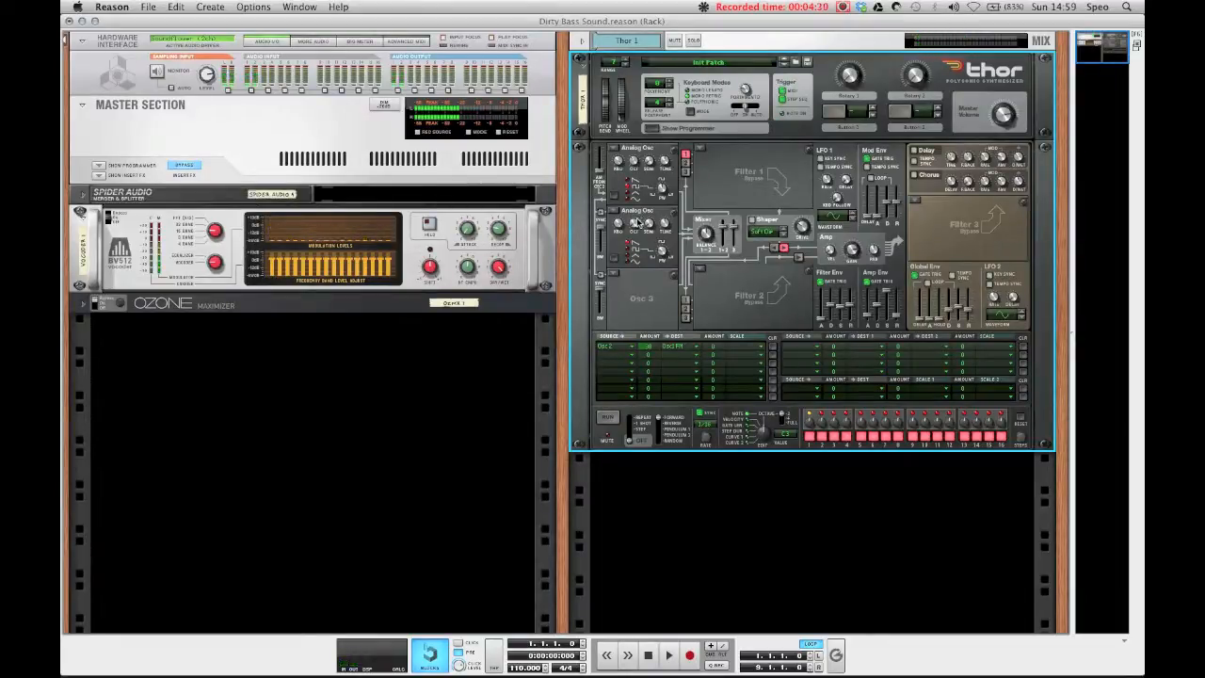
Step: Adjust Osc 2's pitch knob and switch Osc 2 to a Wavetable oscillator
left_click_drag(641, 227, 640, 214)
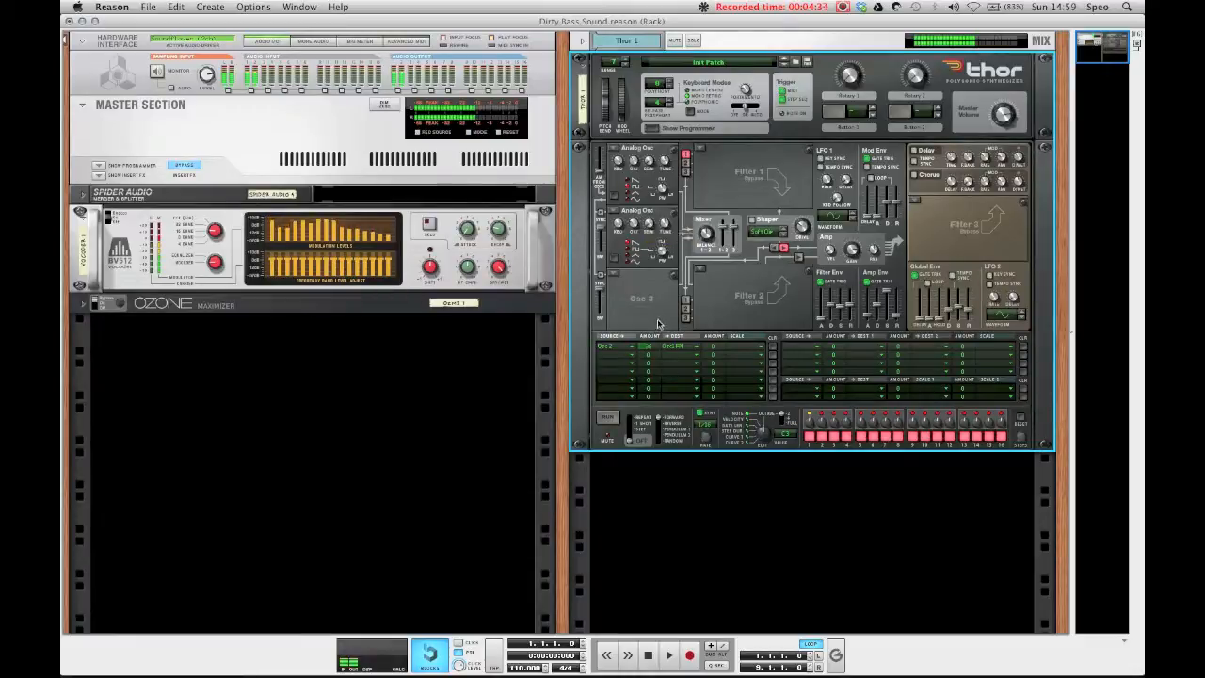
left_click(614, 211)
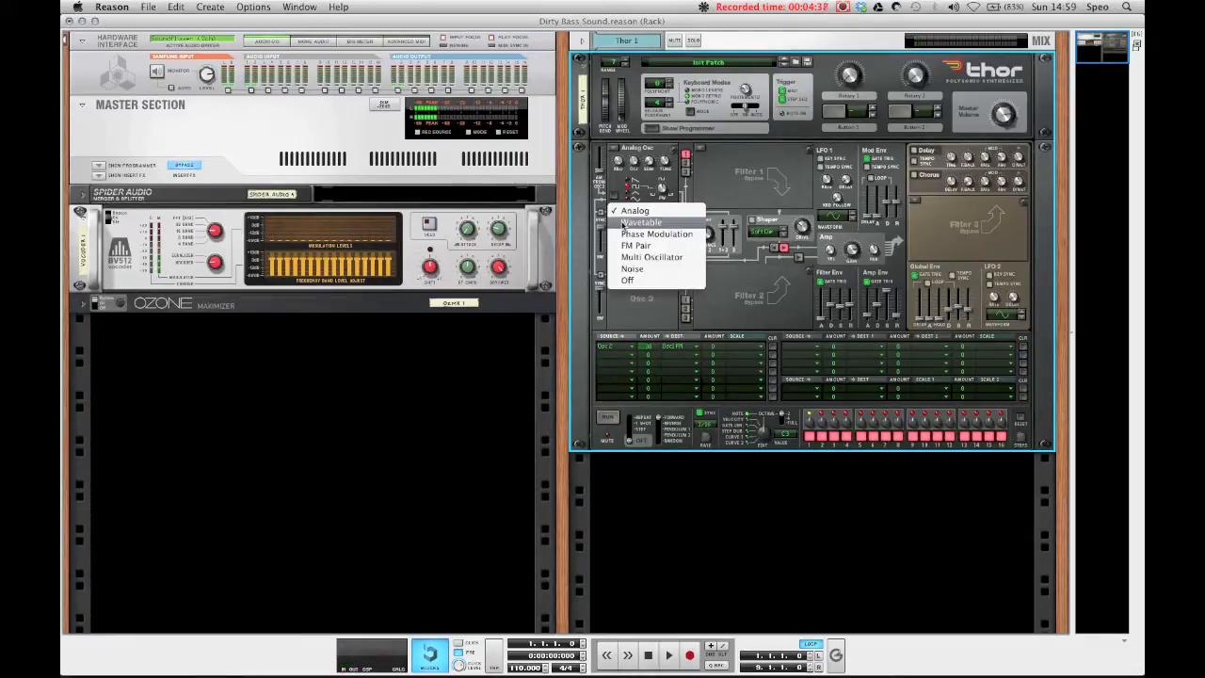
left_click(624, 223)
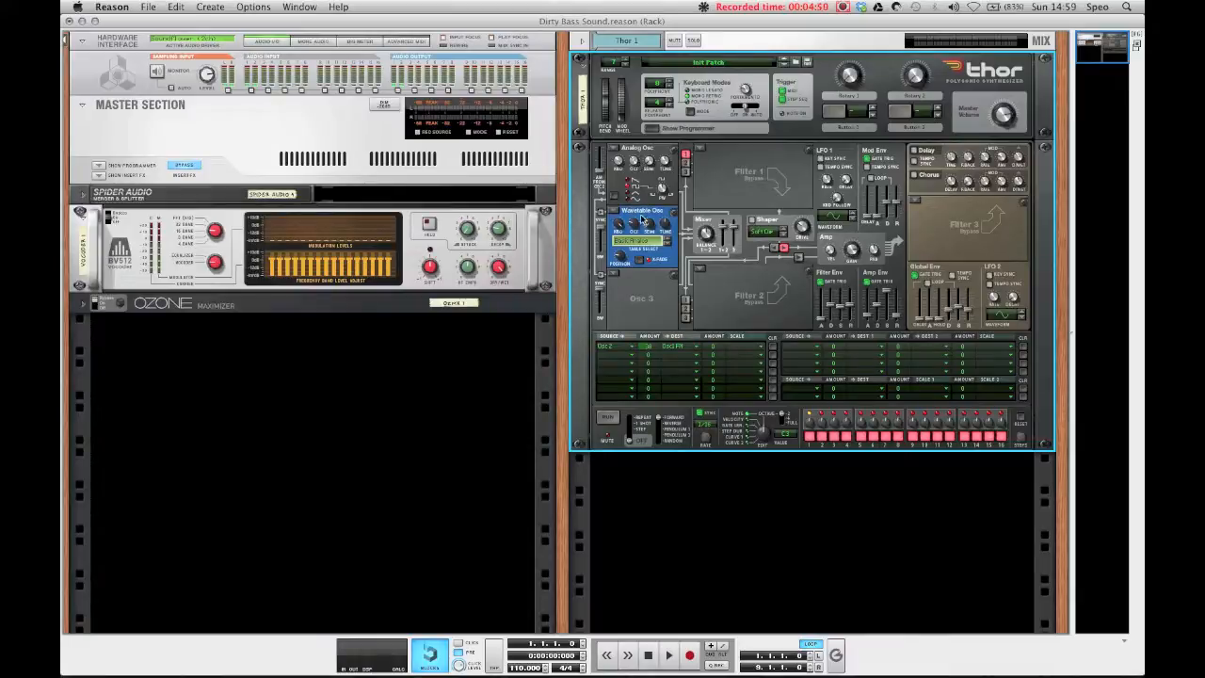
Step: Select the PPG 27 Formant wavetable for Osc 2 and adjust its position knob
left_click(641, 242)
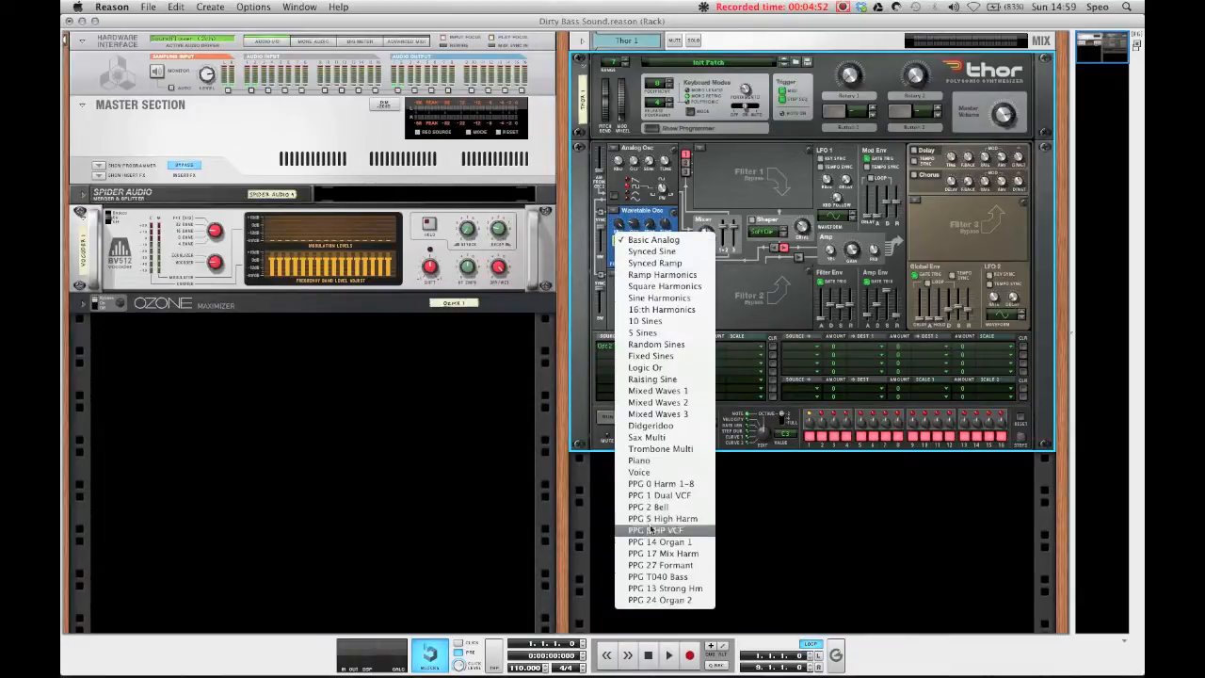
left_click(650, 565)
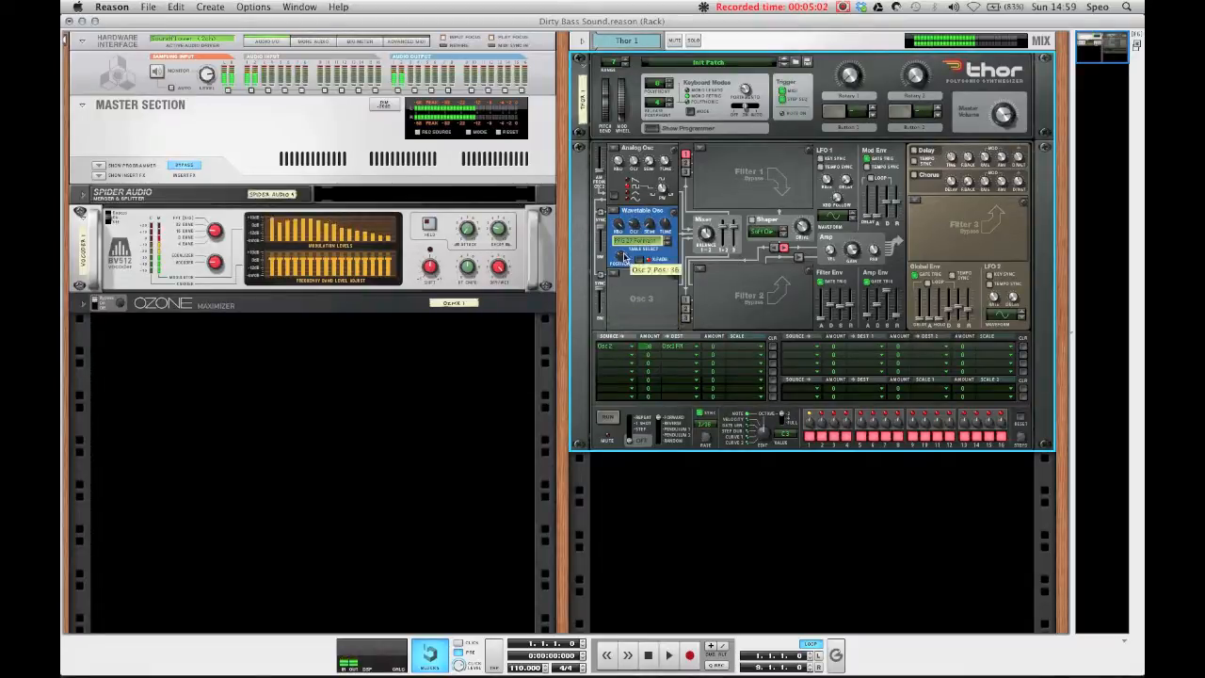
left_click_drag(625, 254, 618, 274)
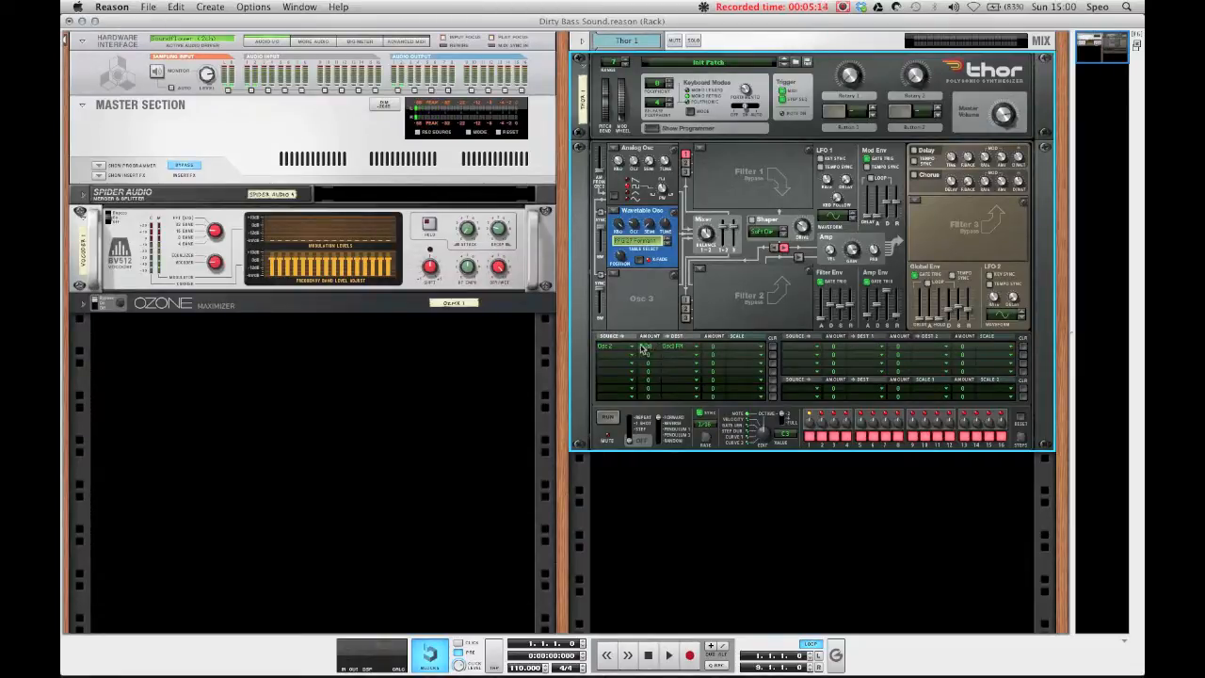
Step: Adjust the amount of the first modulation matrix row
mouse_move(644, 350)
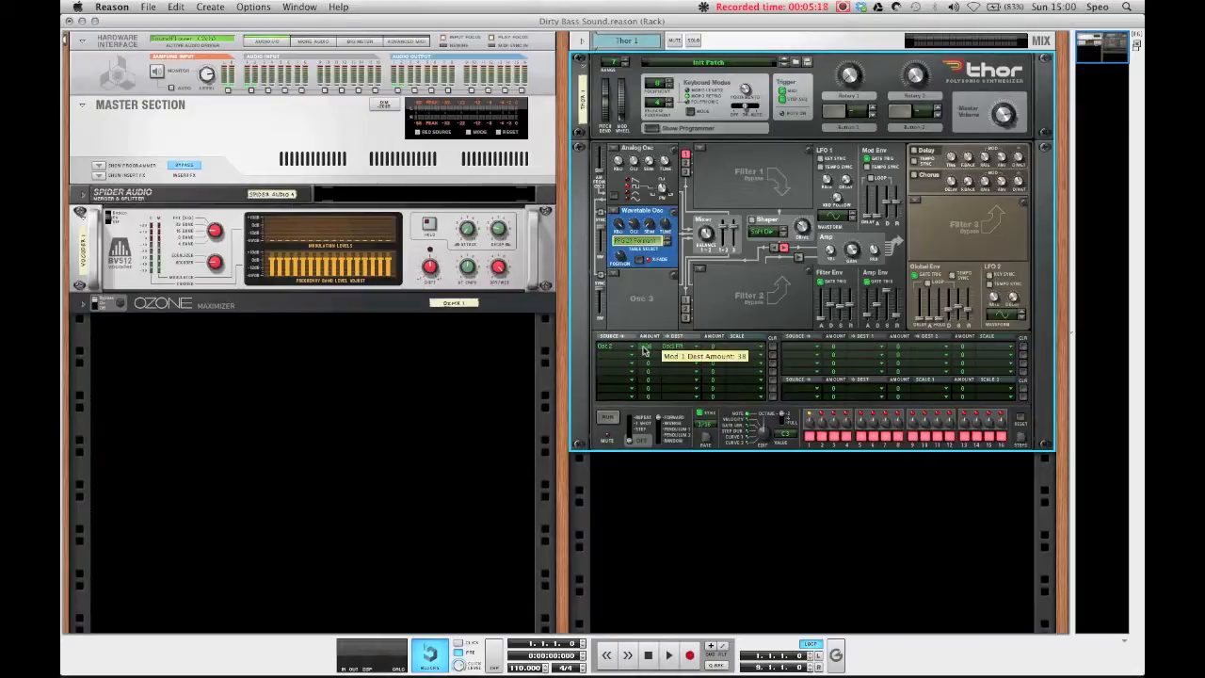
scroll(647, 350, "up", 5)
scroll(647, 350, "down", 4)
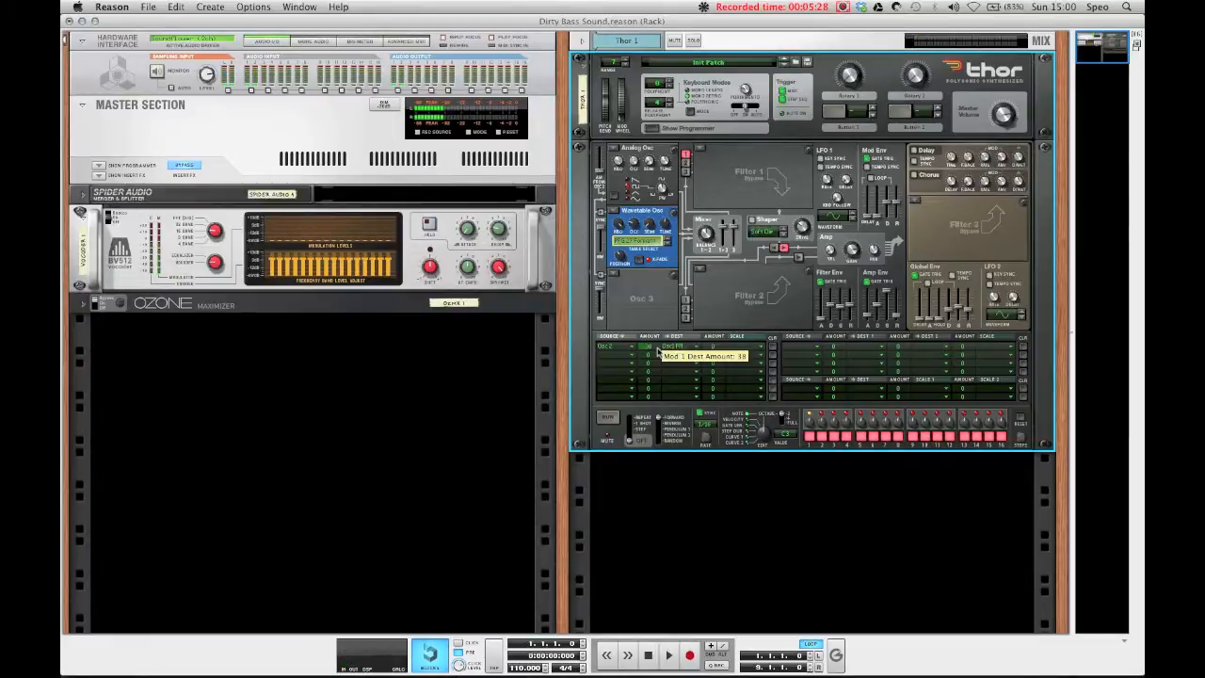
scroll(656, 350, "up", 3)
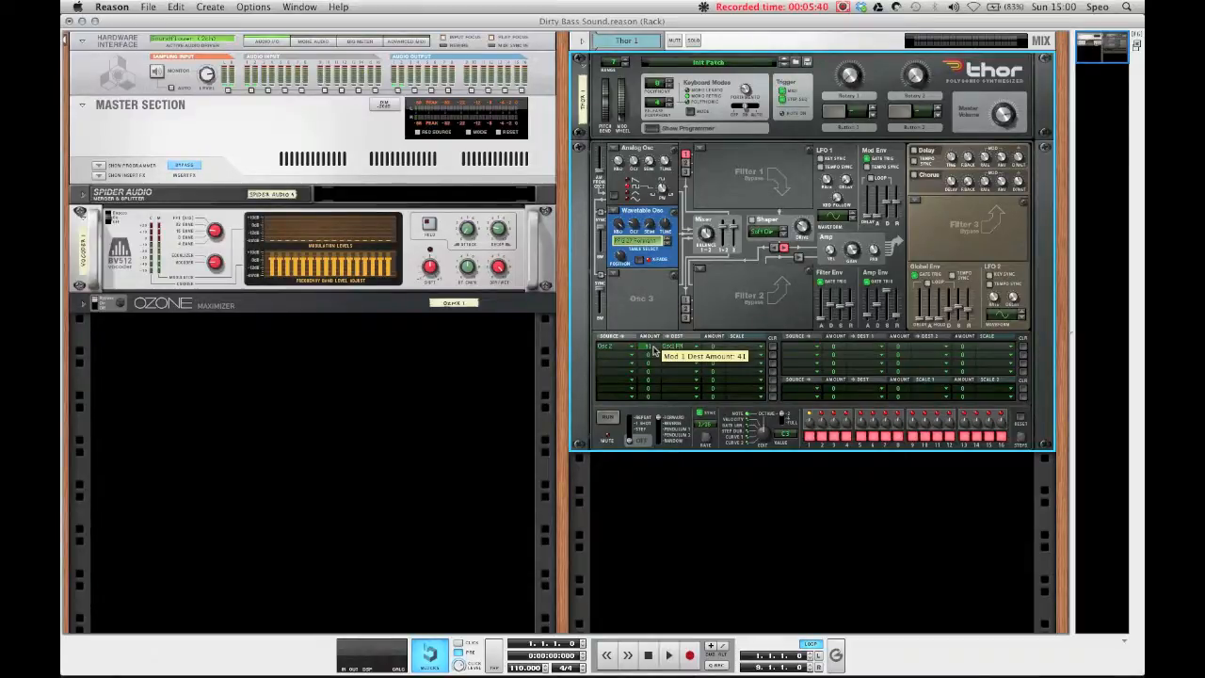
Step: Load a Low Pass Ladder filter into the Filter 1 slot
left_click(701, 148)
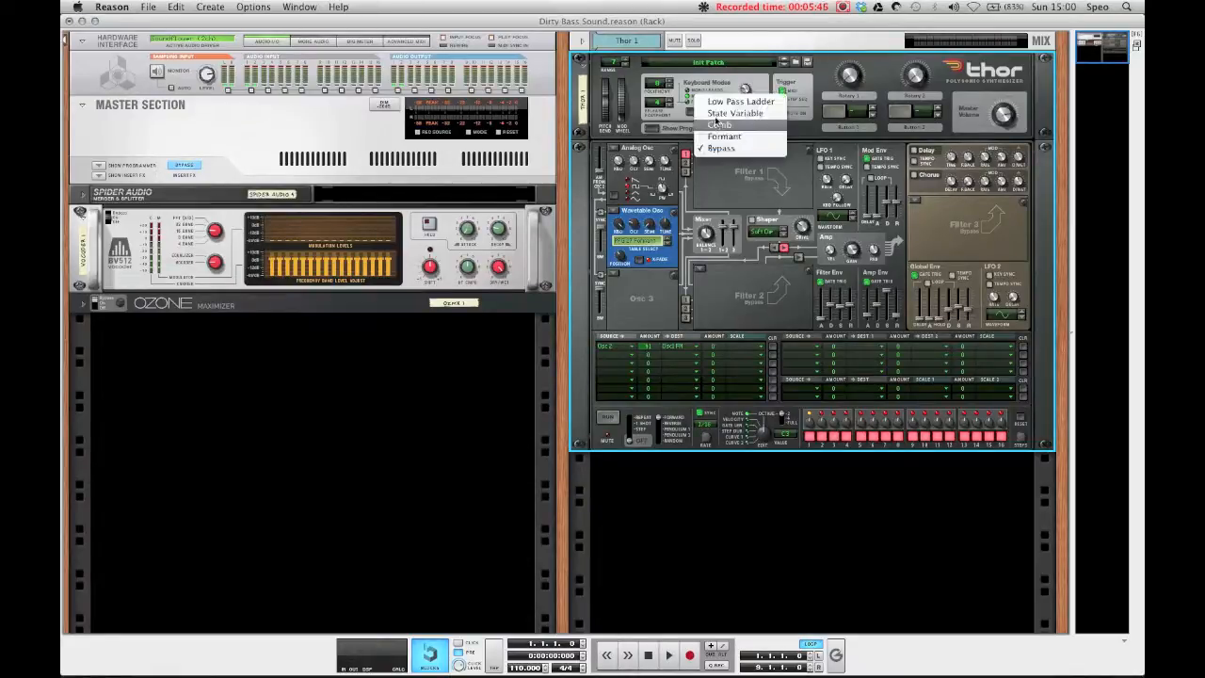
left_click(724, 102)
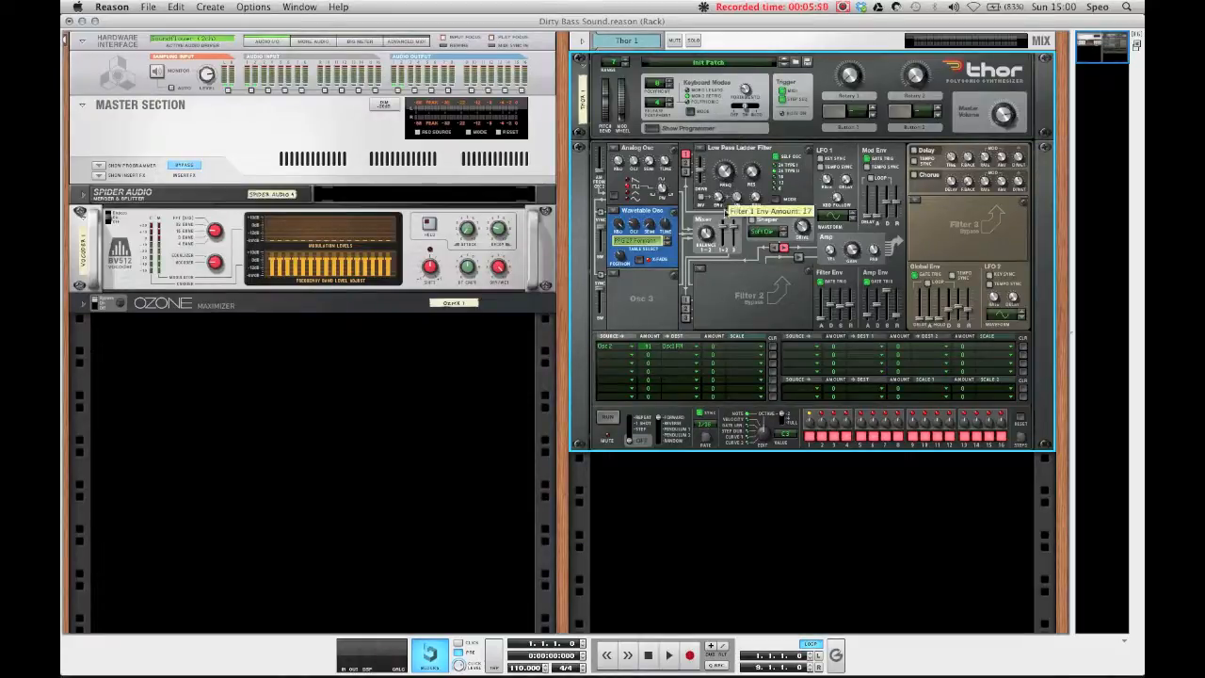
Step: In the second modulation row, route LFO 1 to Filter 1 Frequency (FM) with an amount of 100
left_click(606, 382)
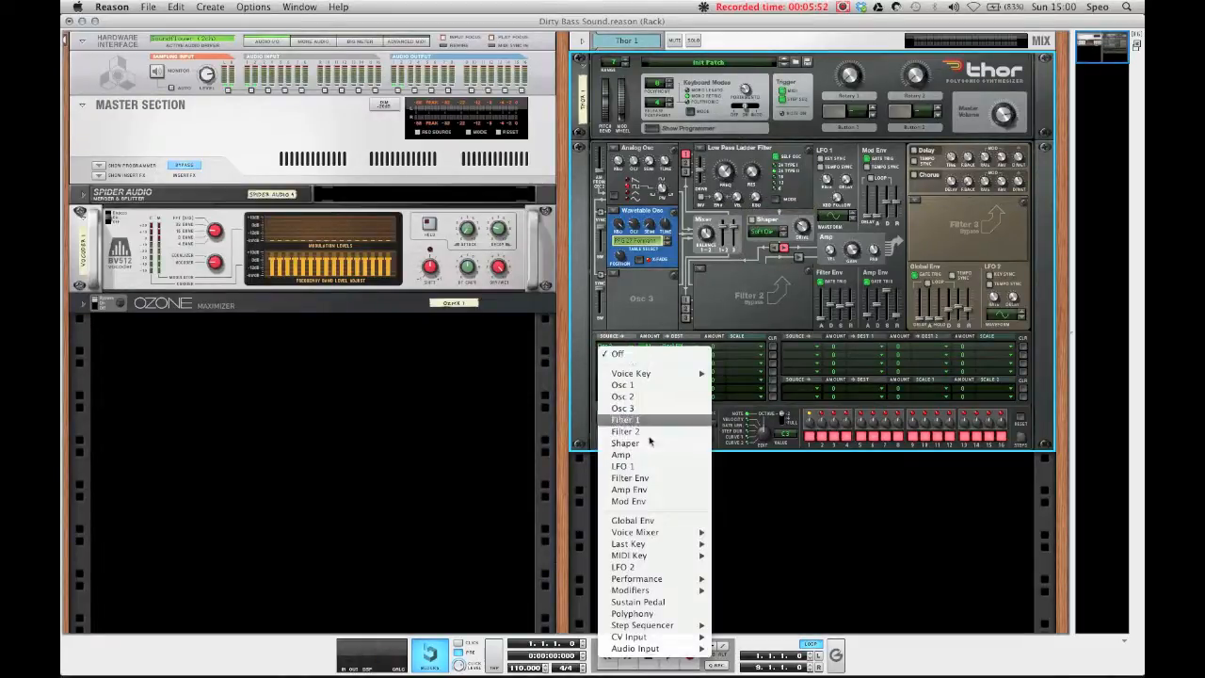
left_click(649, 463)
left_click_drag(649, 356, 662, 331)
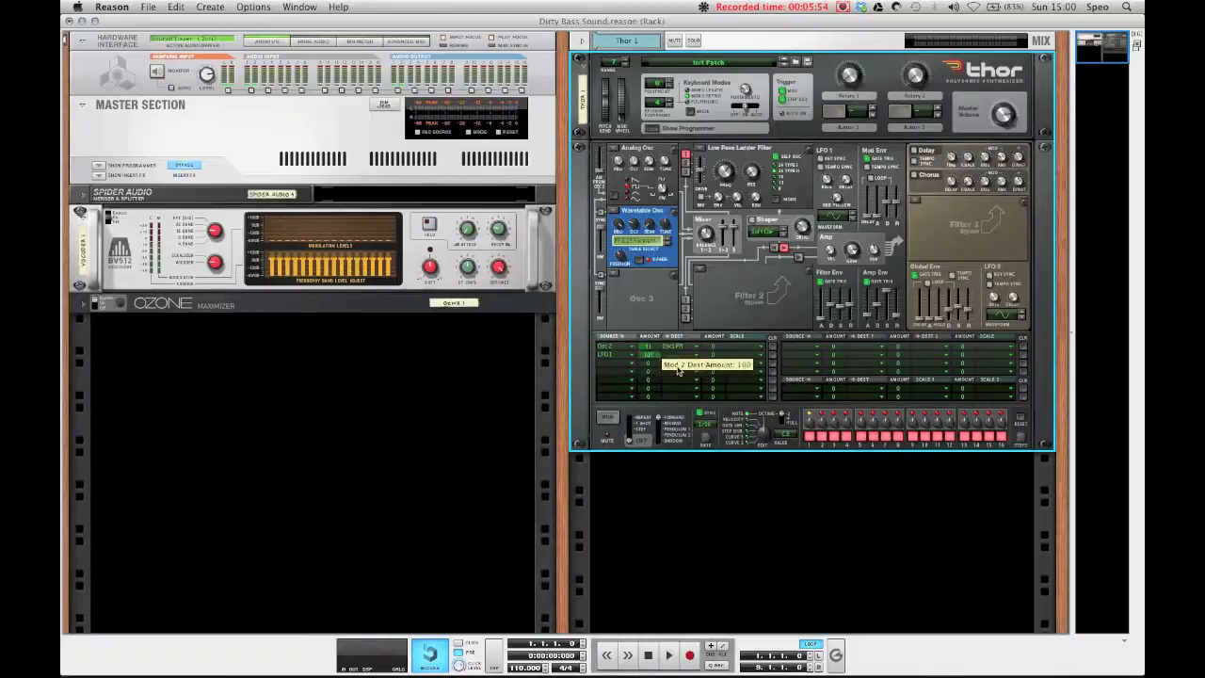
left_click(672, 355)
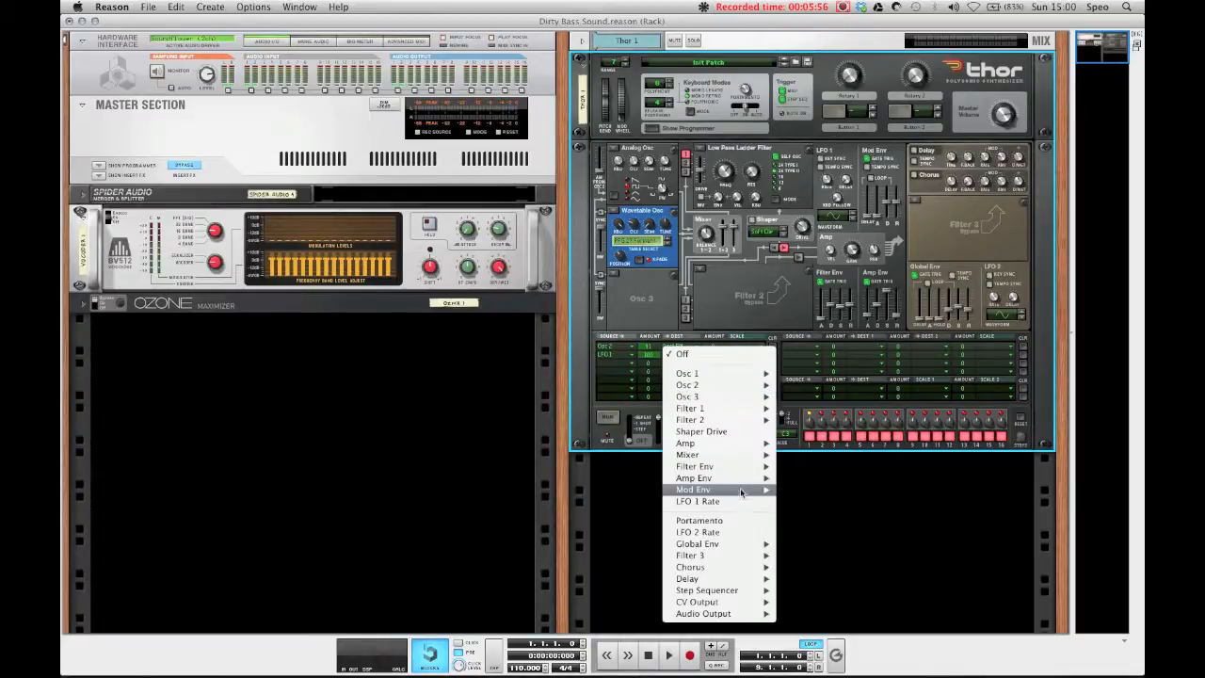
mouse_move(703, 419)
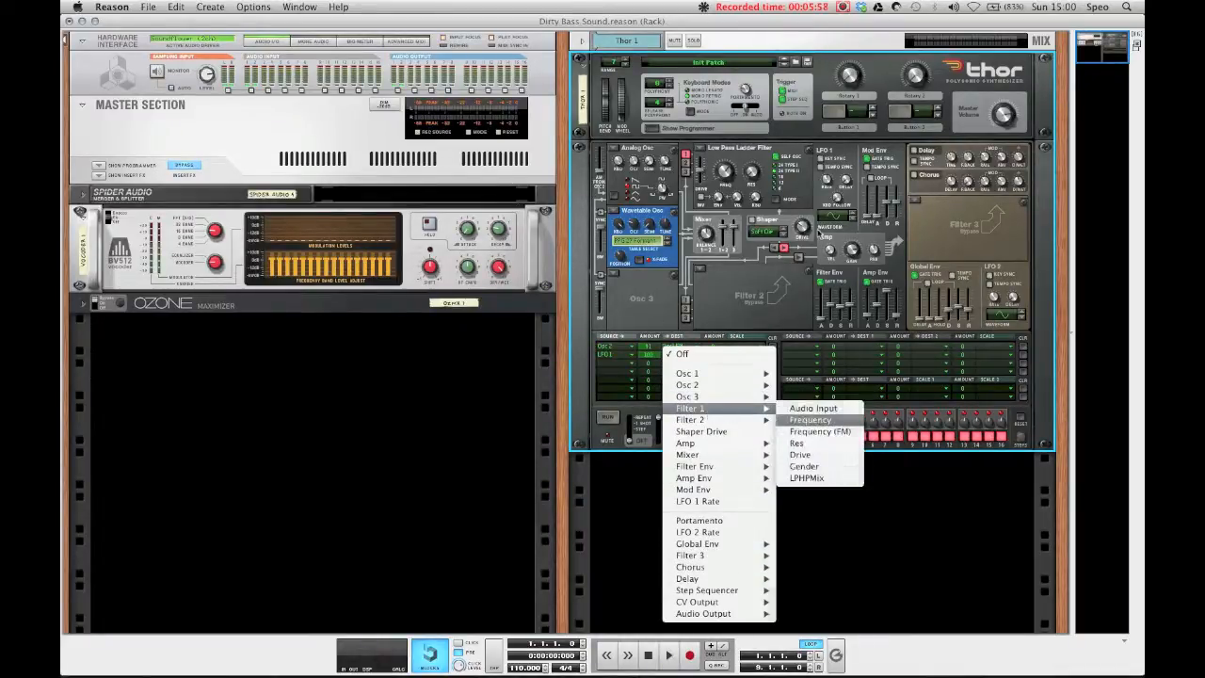
left_click(810, 431)
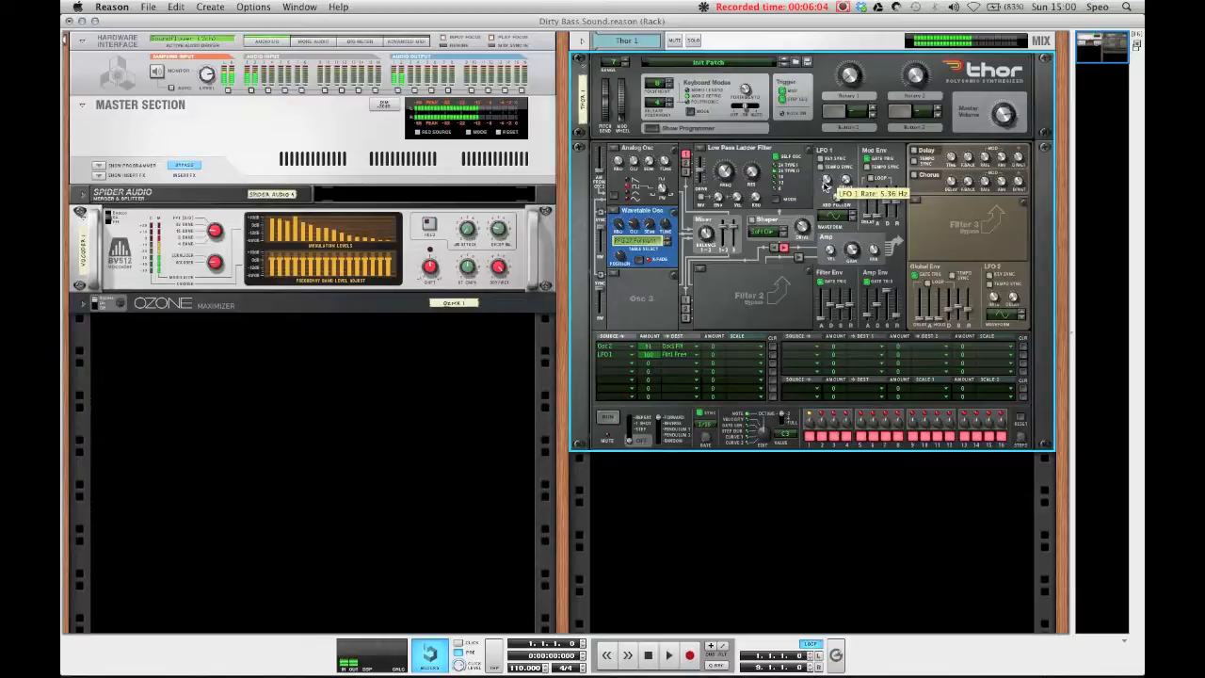
Step: Add a Scream 4 Distortion effect below Thor
right_click(759, 291)
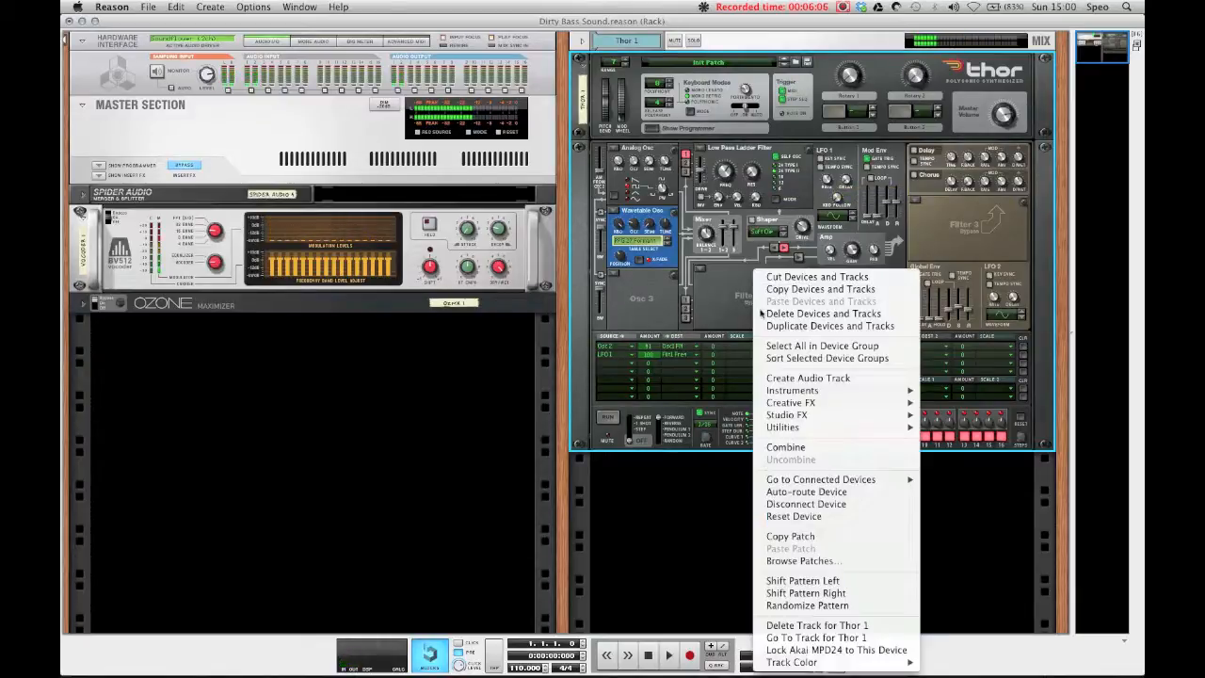
mouse_move(772, 414)
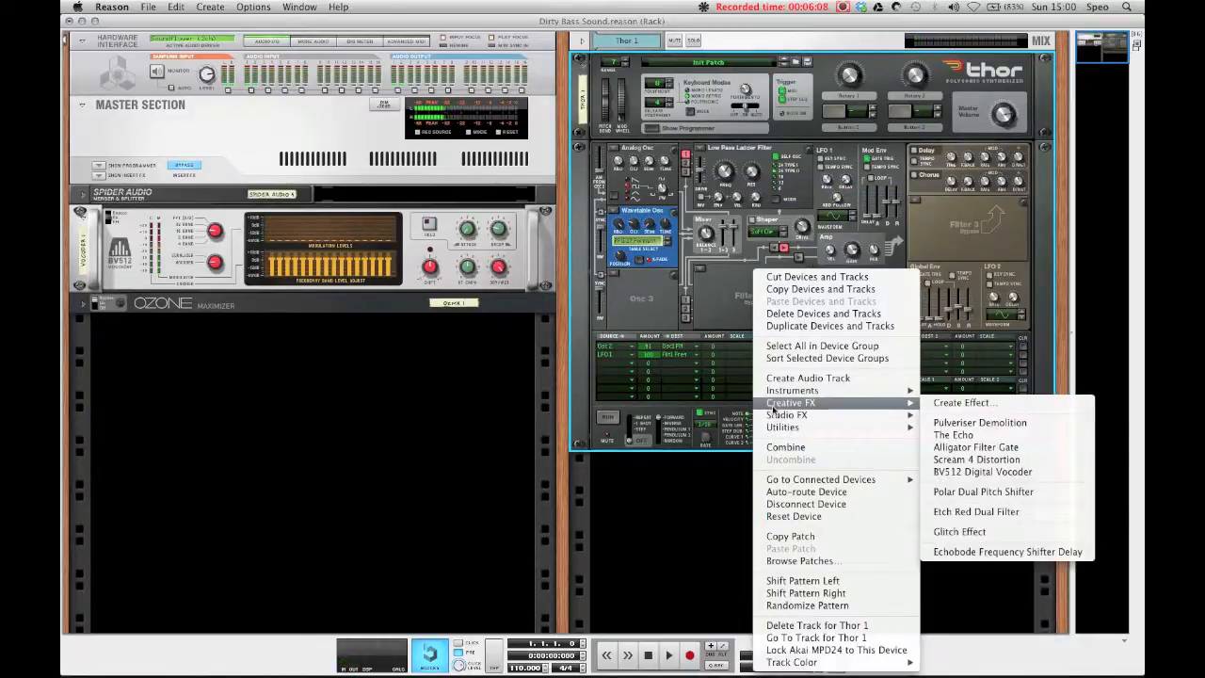
left_click(980, 461)
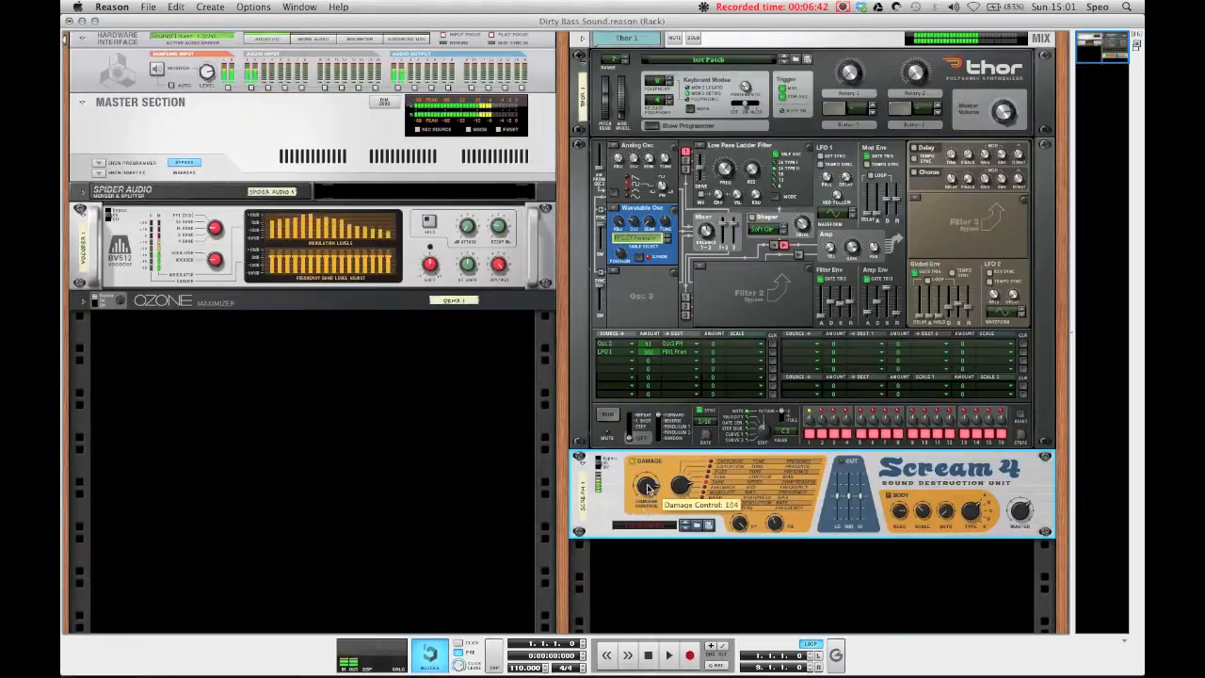
Step: Set Scream 4's Parameter 2 knob to about 80
mouse_move(775, 530)
left_mouse_down()
mouse_move(776, 541)
mouse_move(777, 528)
left_mouse_up()
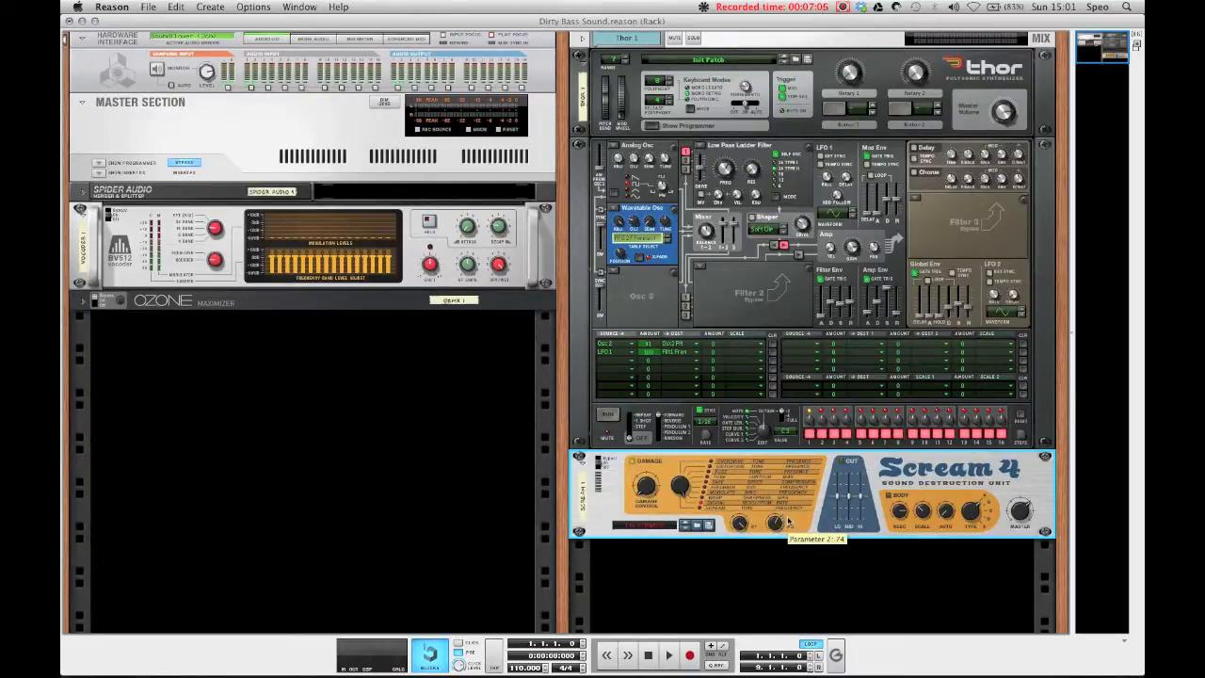
left_click(750, 170)
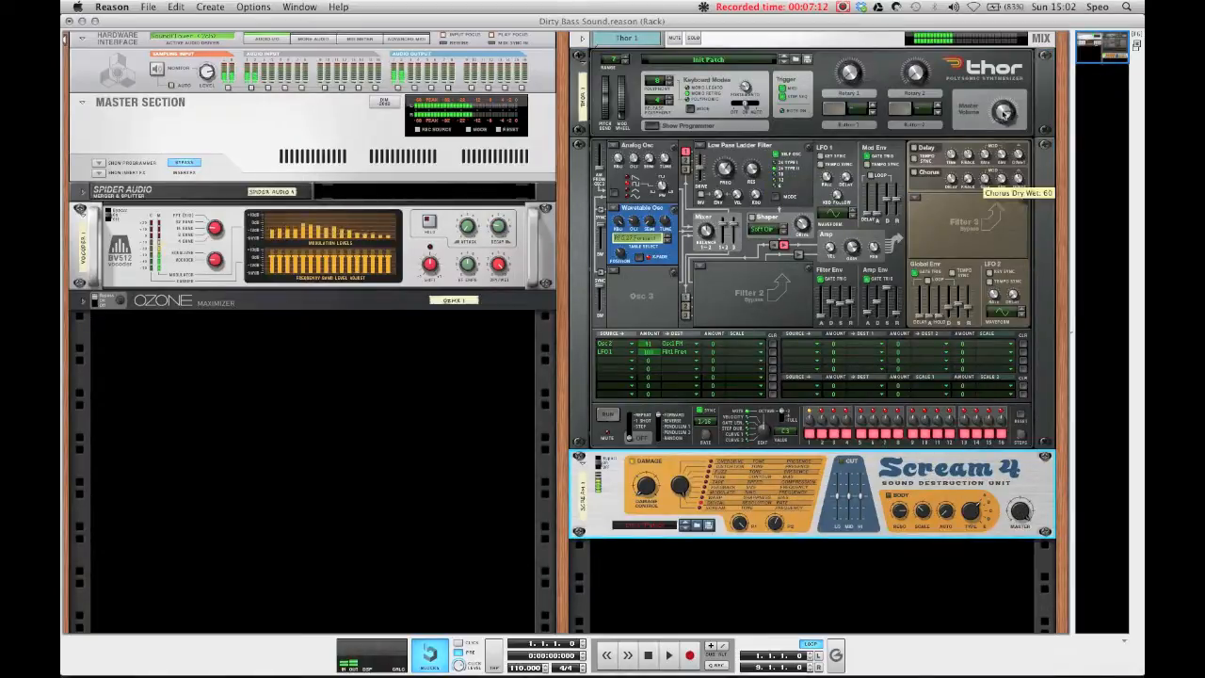
left_click(777, 523)
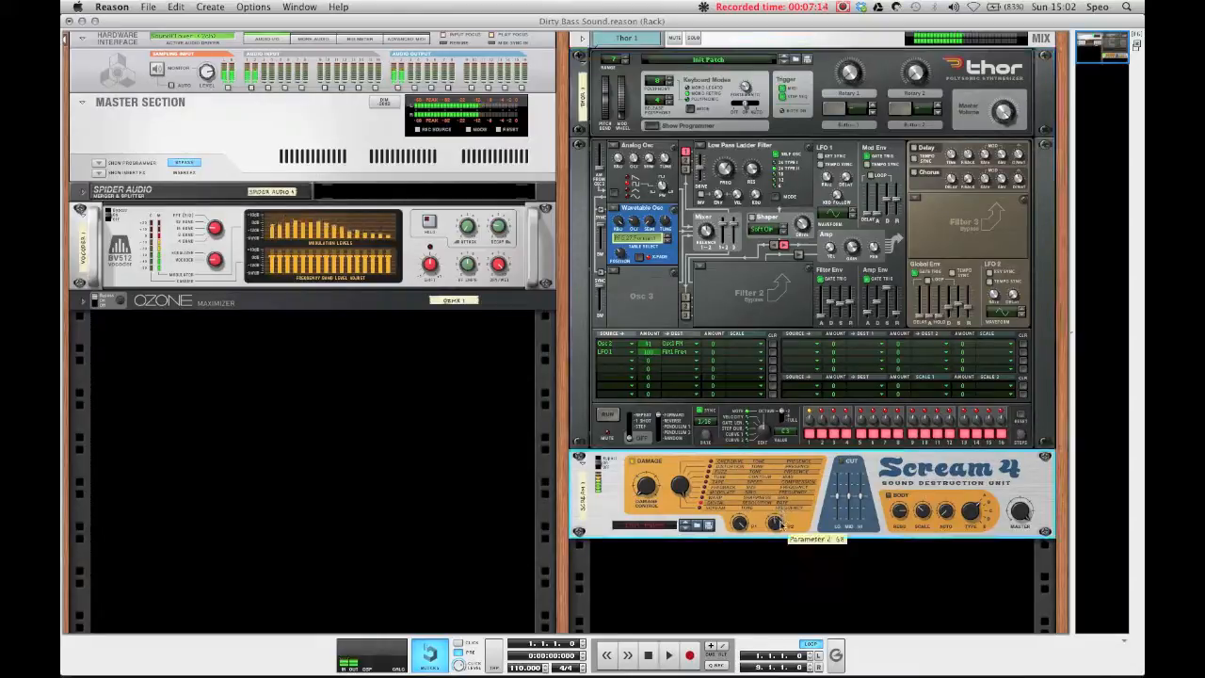
left_click_drag(778, 528, 776, 526)
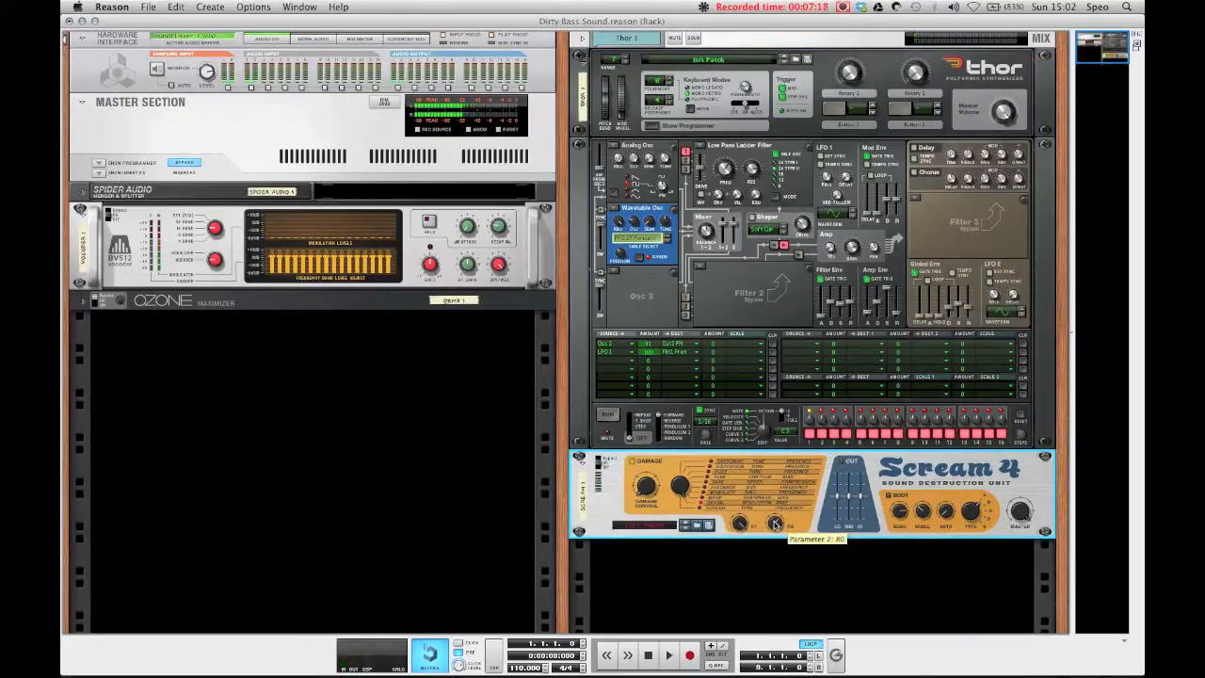
left_click_drag(776, 525, 777, 527)
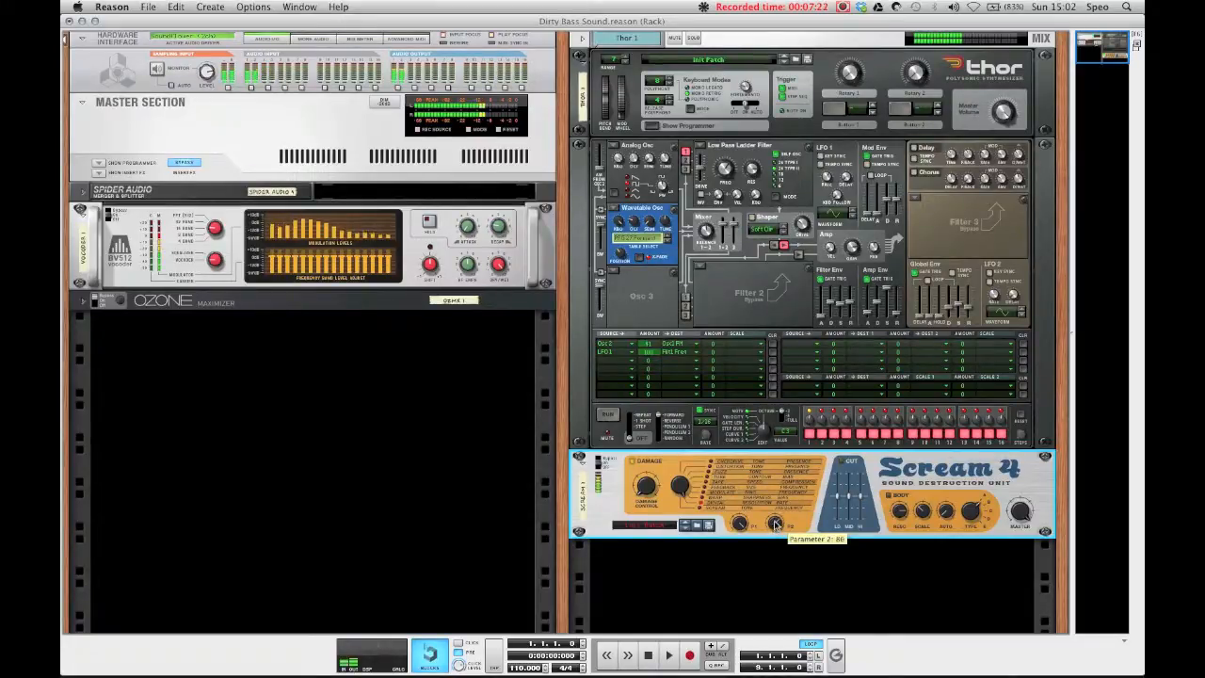
Step: Adjust Scream 4's Damage Control knob
left_click(1000, 105)
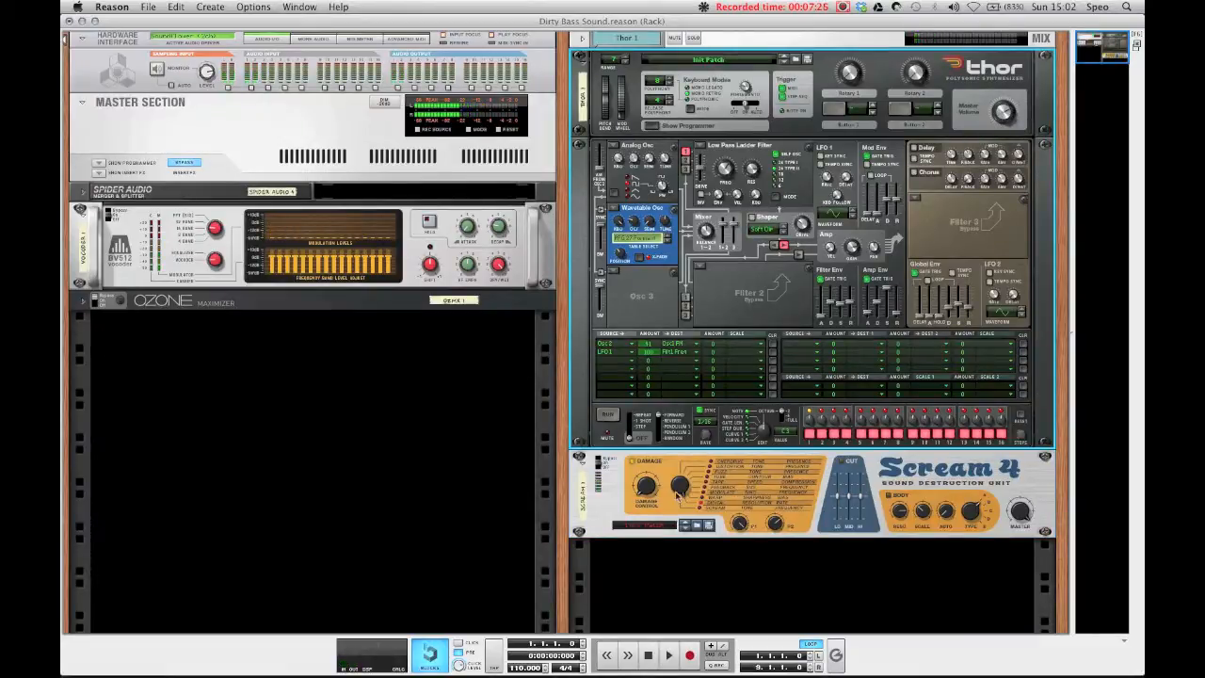
left_click(677, 485)
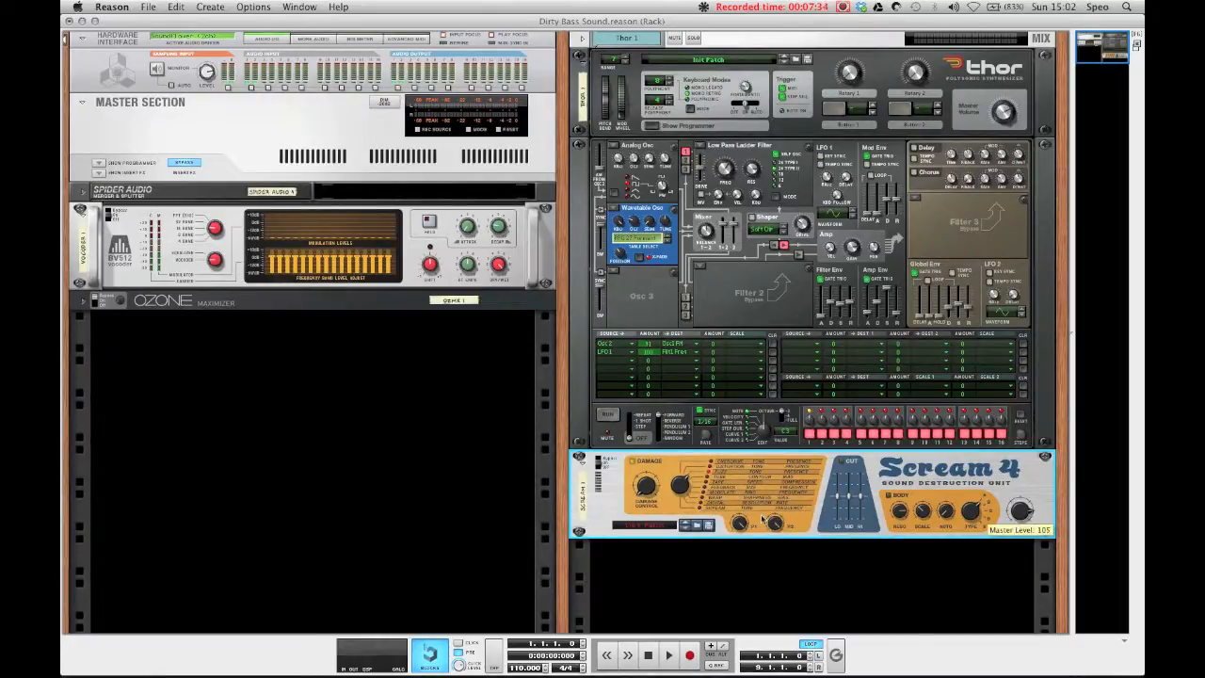
left_click_drag(645, 491, 636, 458)
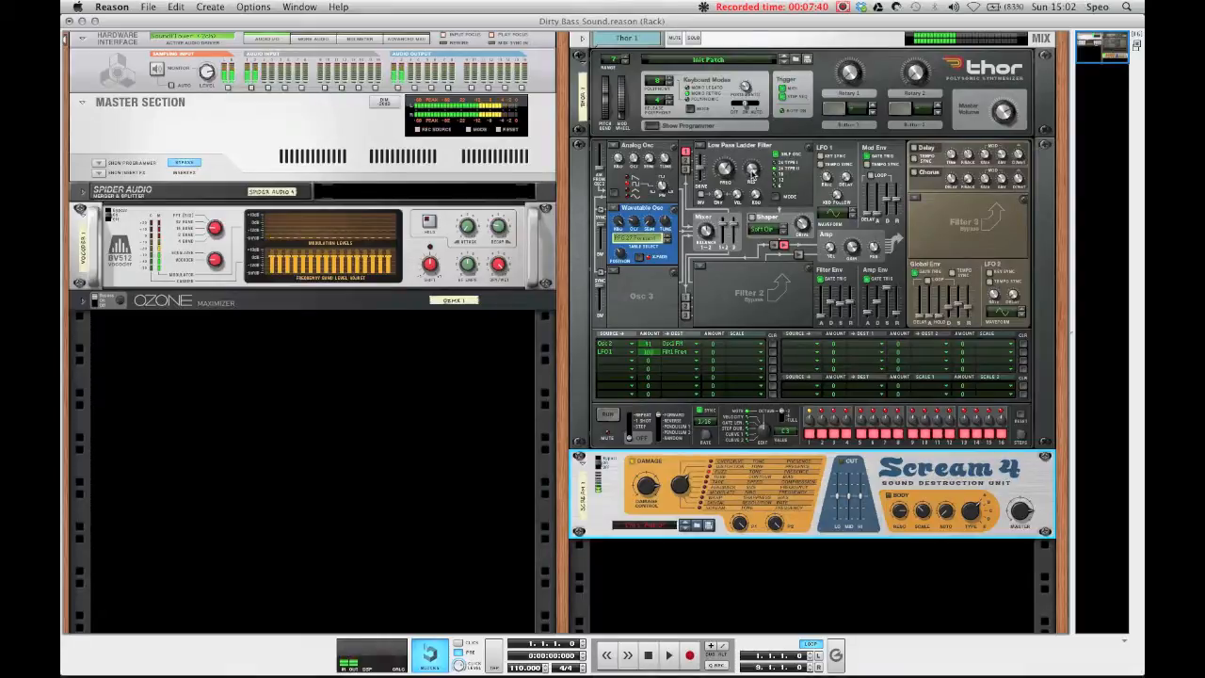
left_click(753, 174)
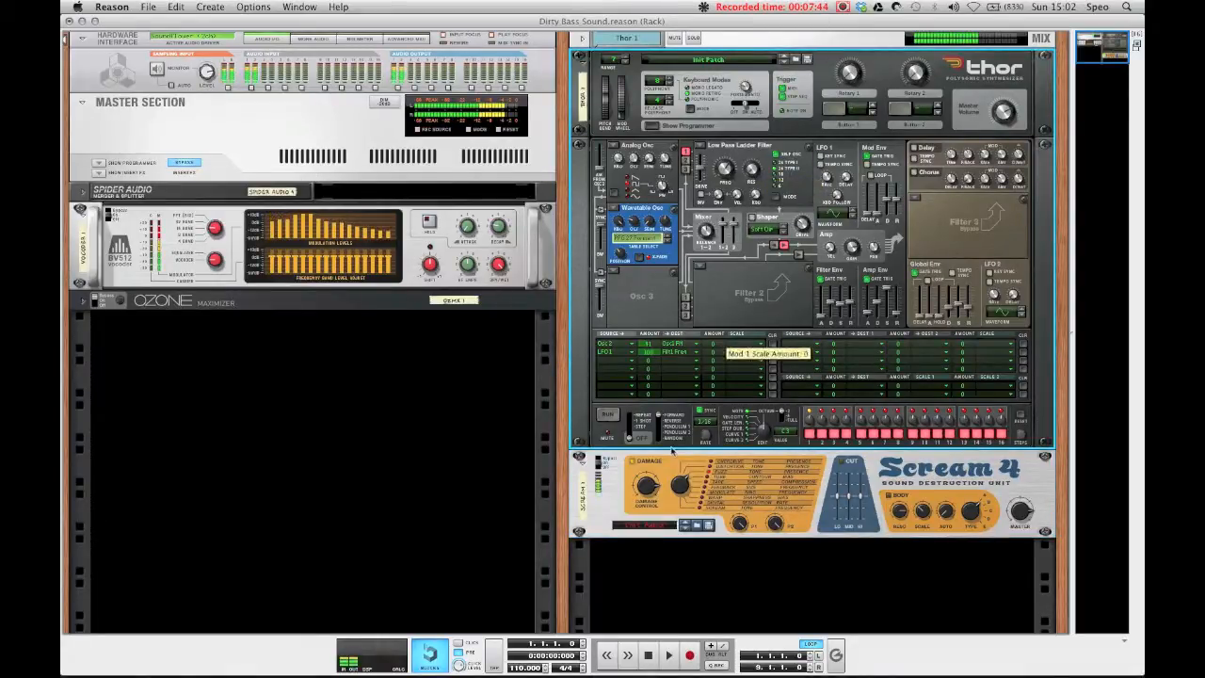
left_click(646, 485)
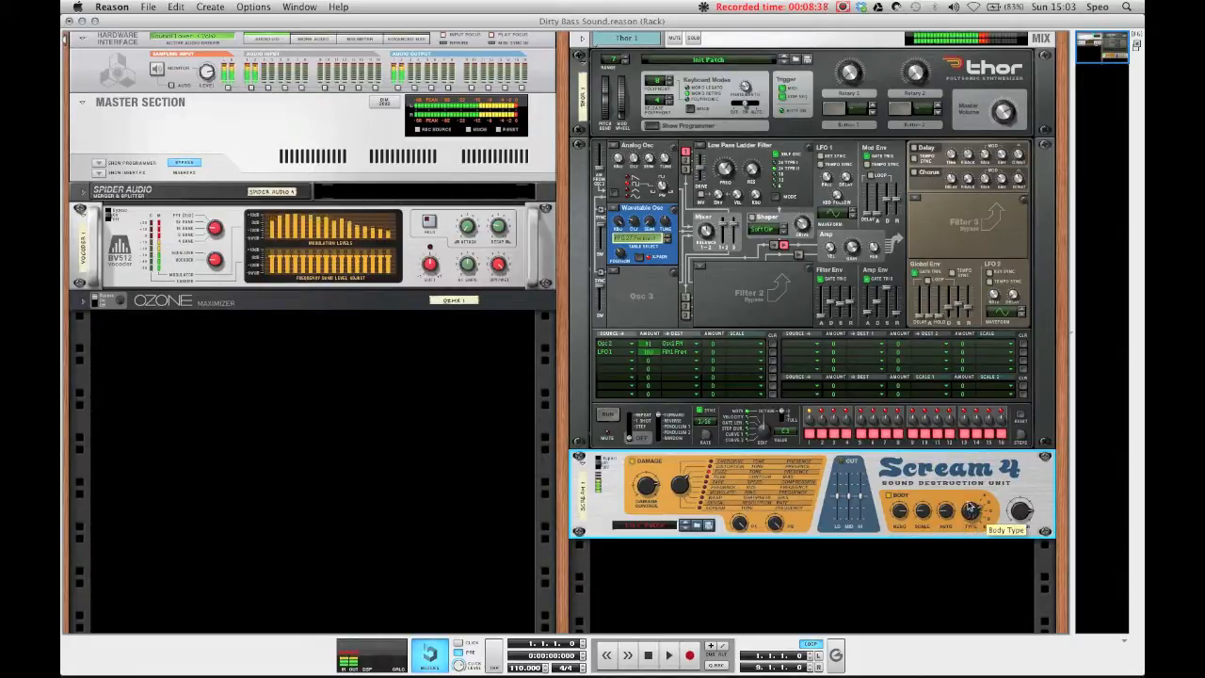
Step: Adjust Scream 4's Body Type knob and set Body Scale to about 22
mouse_move(970, 511)
left_mouse_down()
mouse_move(969, 524)
mouse_move(966, 504)
left_mouse_up()
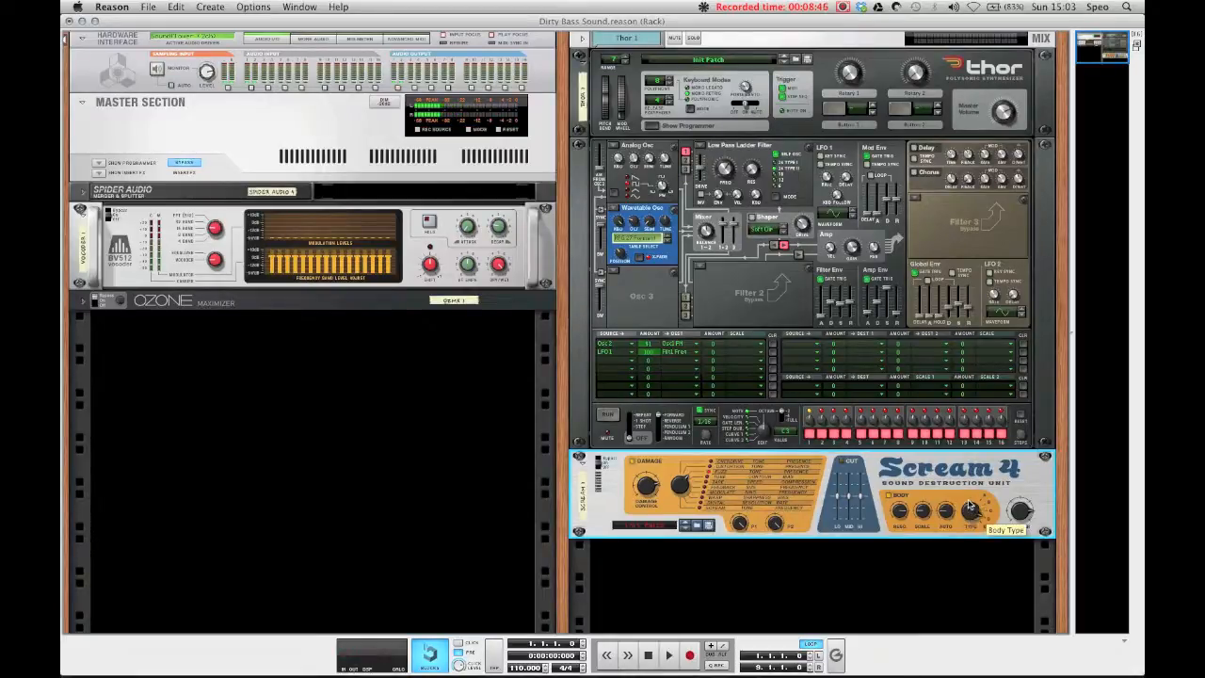
mouse_move(974, 527)
left_mouse_down()
mouse_move(970, 495)
mouse_move(970, 527)
left_mouse_up()
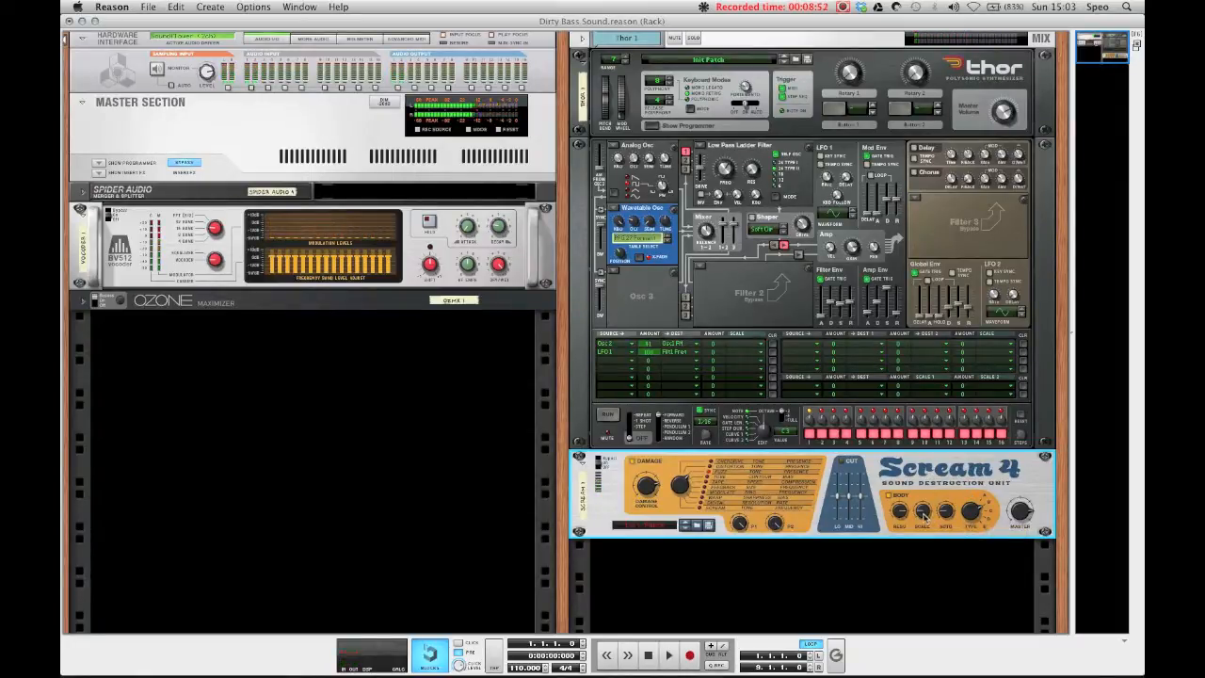
mouse_move(926, 518)
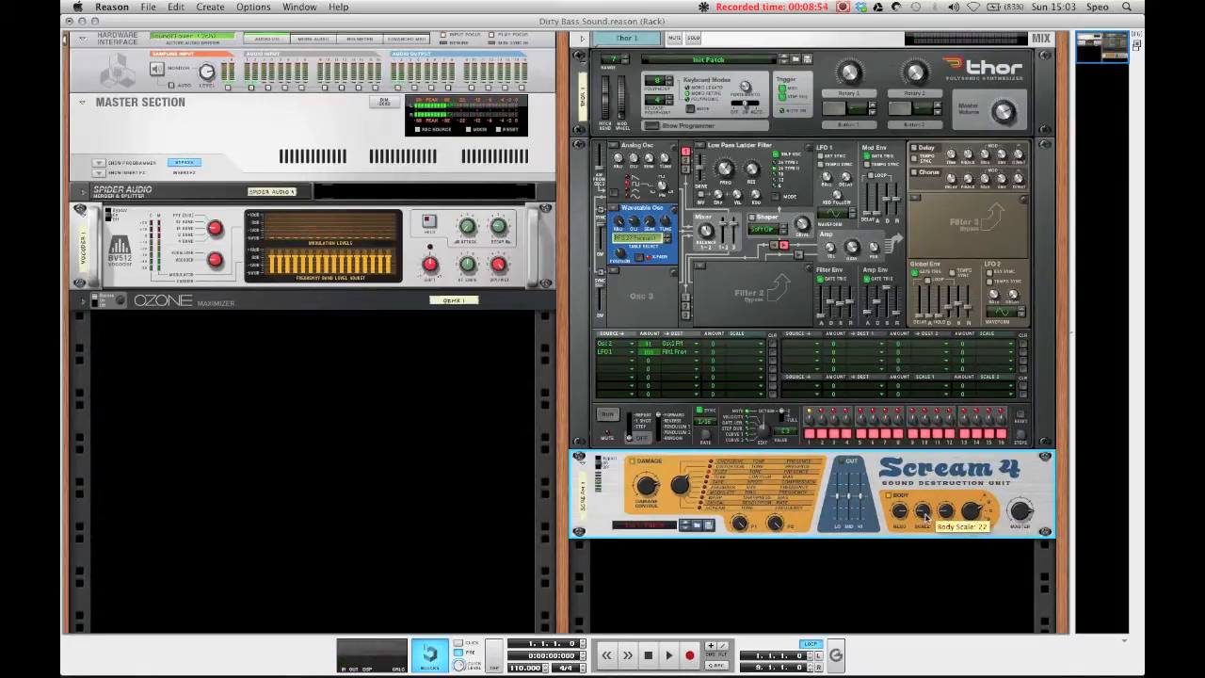
left_click_drag(926, 518, 925, 518)
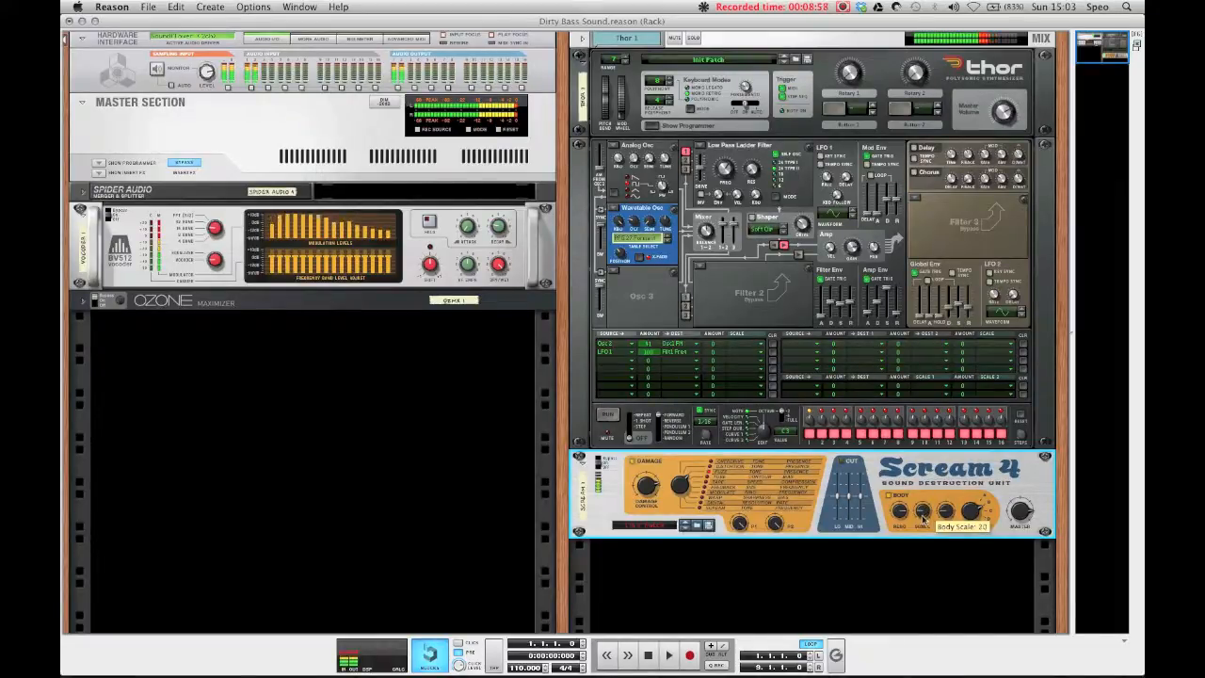
key("BackSpace")
key("Return")
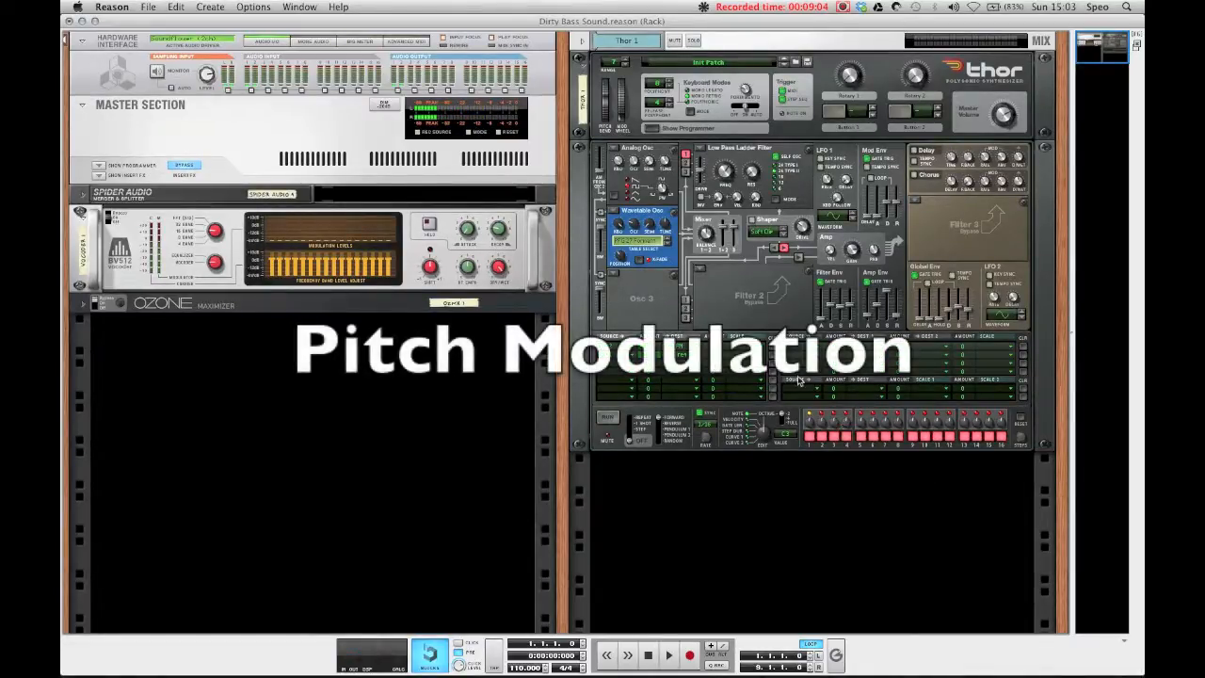
Step: Bypass Filter 1 and clear the first two modulation matrix rows
left_click(725, 146)
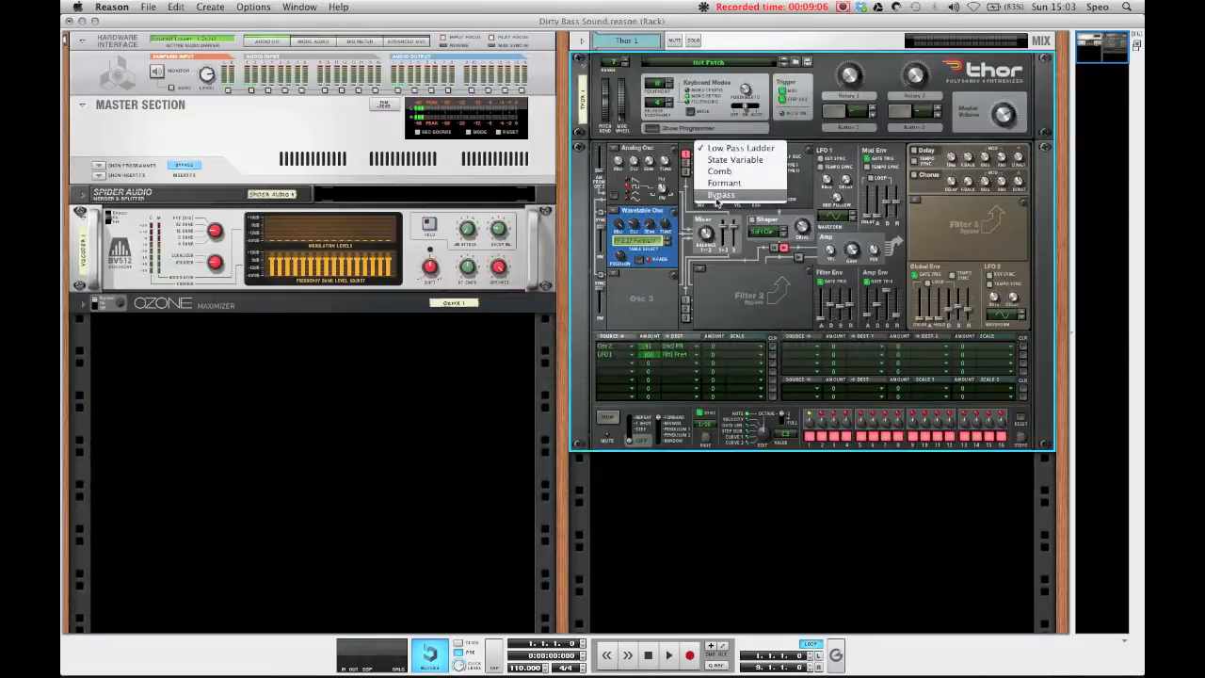
left_click(729, 141)
left_click(772, 355)
left_click(772, 346)
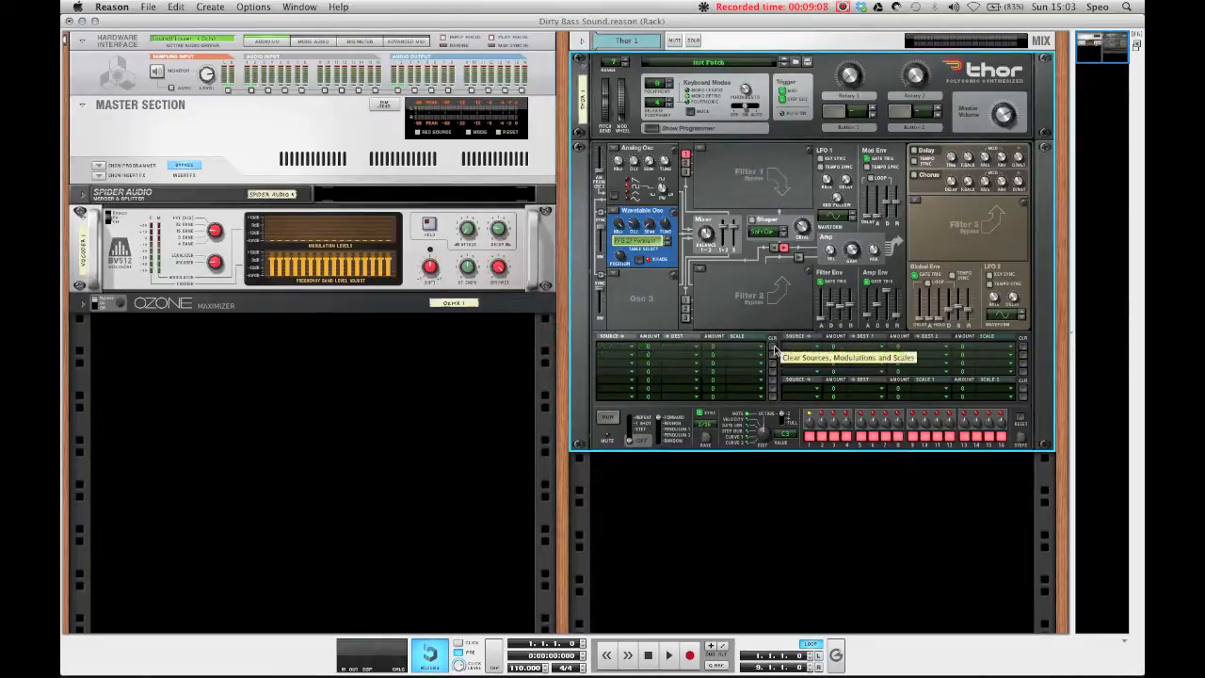
Step: Turn Osc 2 off
left_click(615, 211)
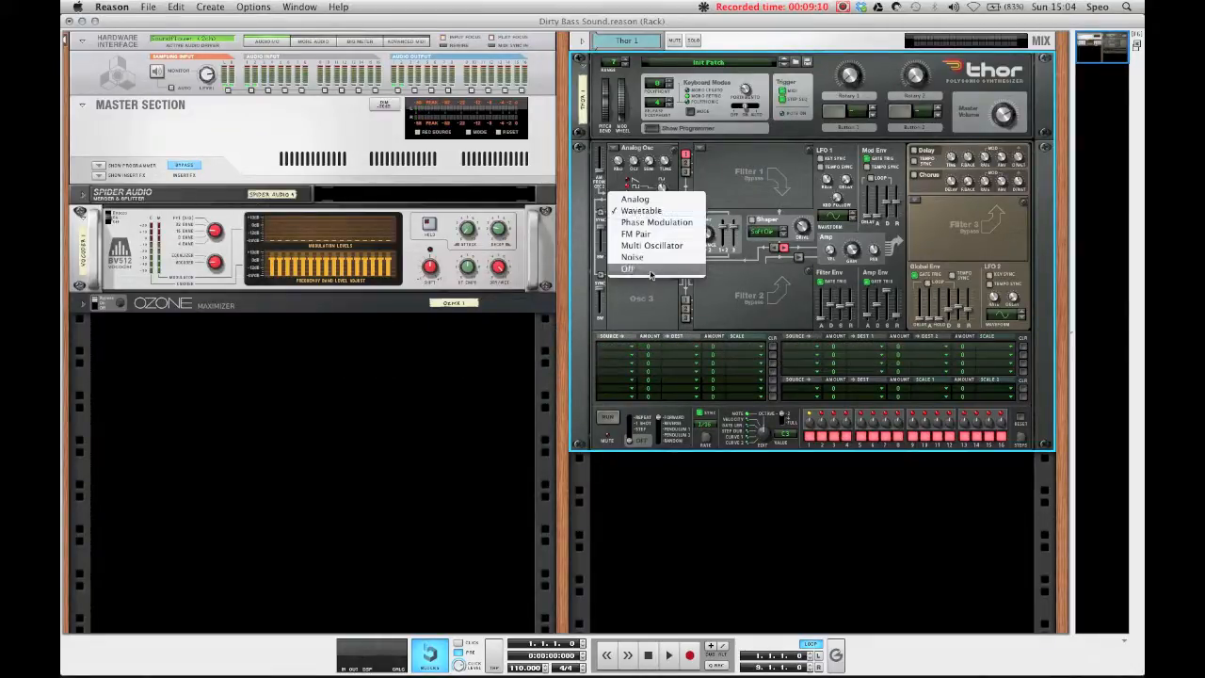
left_click(639, 214)
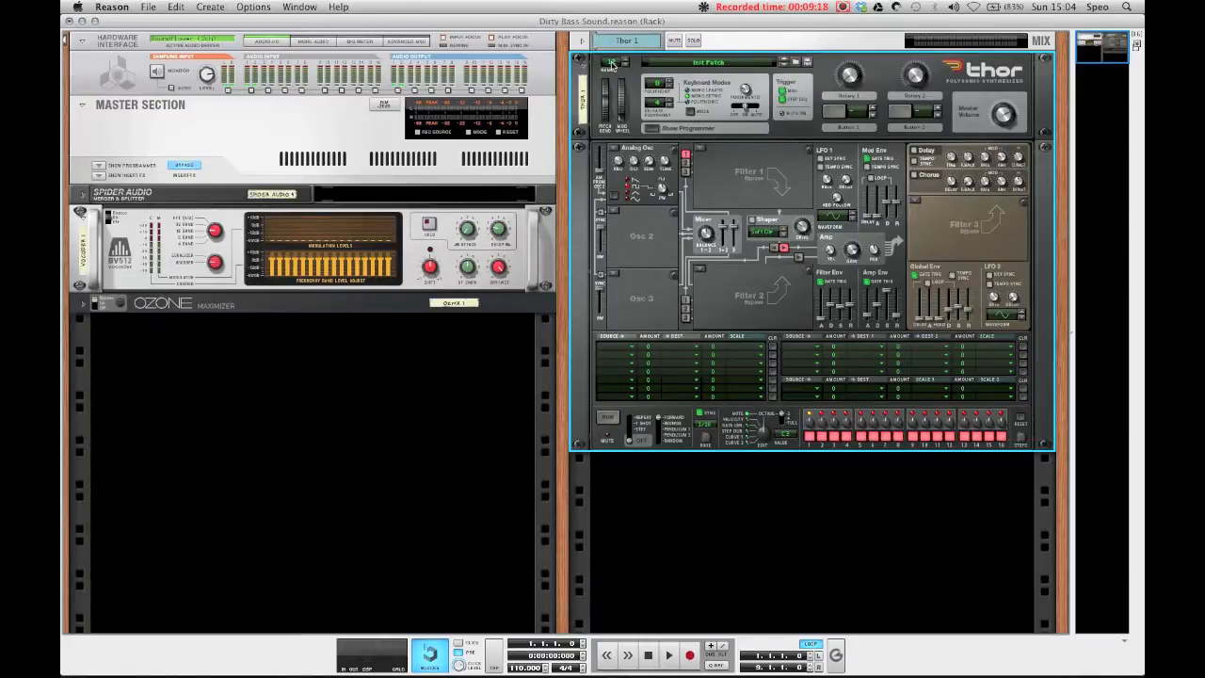
Step: Route LFO 1 to Osc 1 Pitch in the first modulation matrix row at an amount of 100
mouse_move(605, 105)
left_mouse_down()
mouse_move(606, 83)
mouse_move(607, 127)
mouse_move(608, 111)
left_mouse_up()
left_click(628, 346)
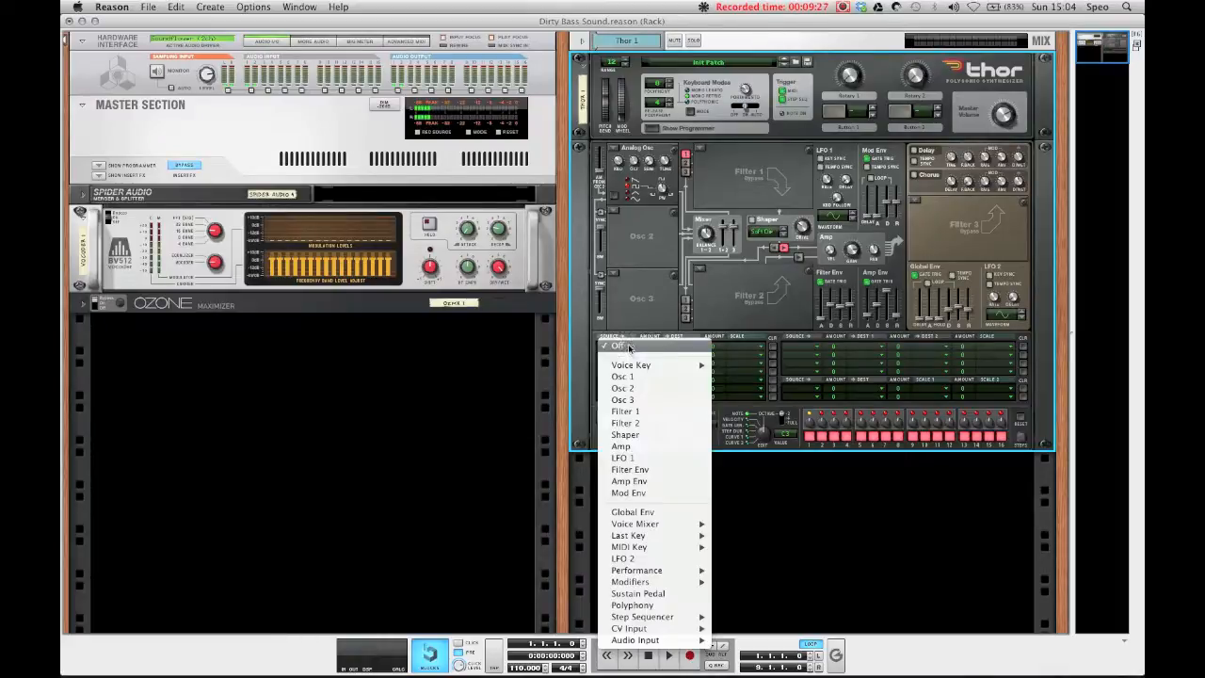
left_click(629, 457)
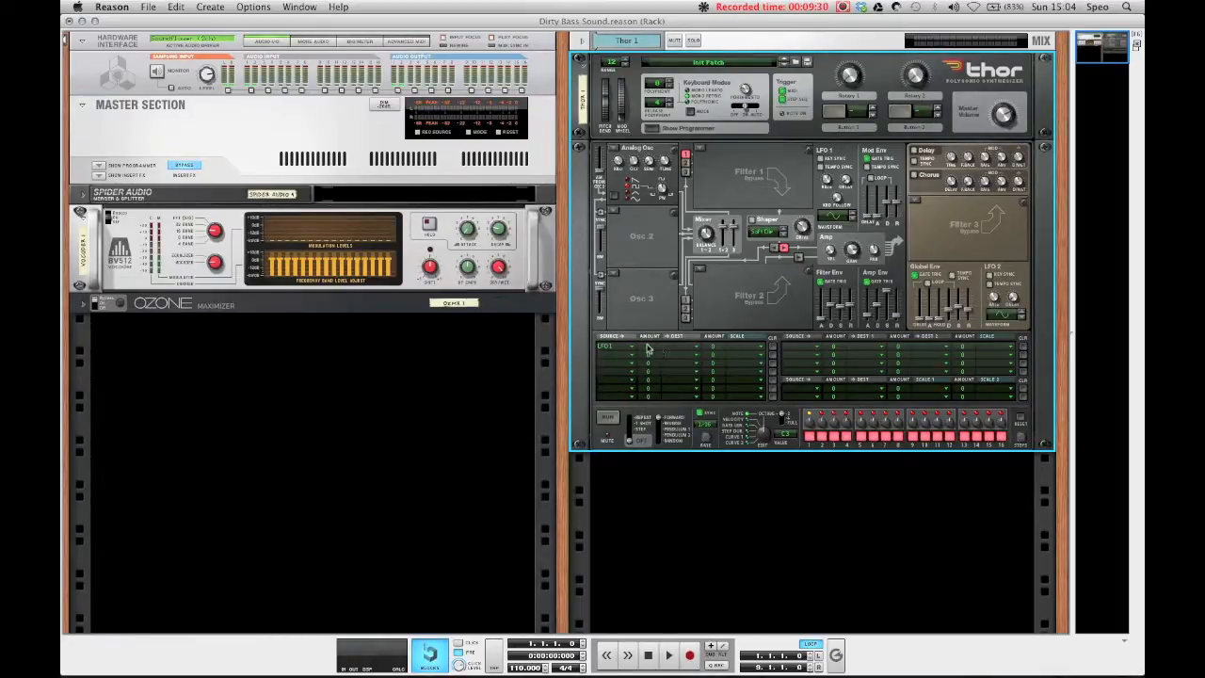
left_click_drag(650, 346, 657, 326)
left_click(680, 345)
mouse_move(708, 367)
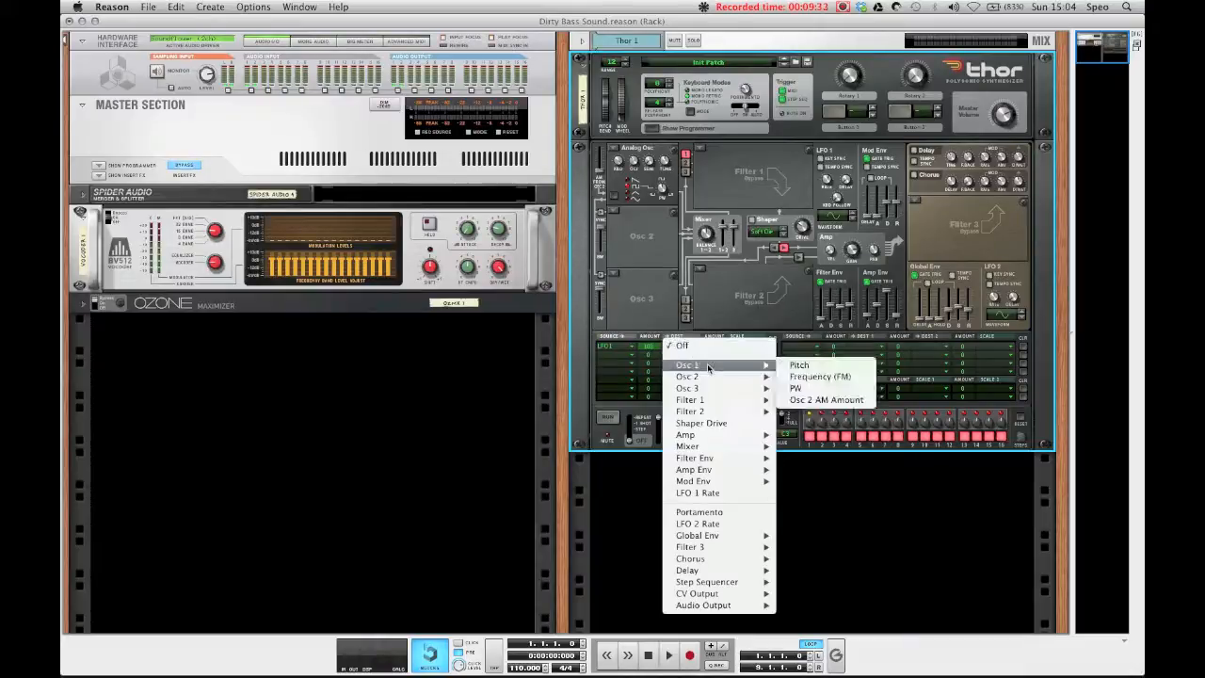
left_click(807, 367)
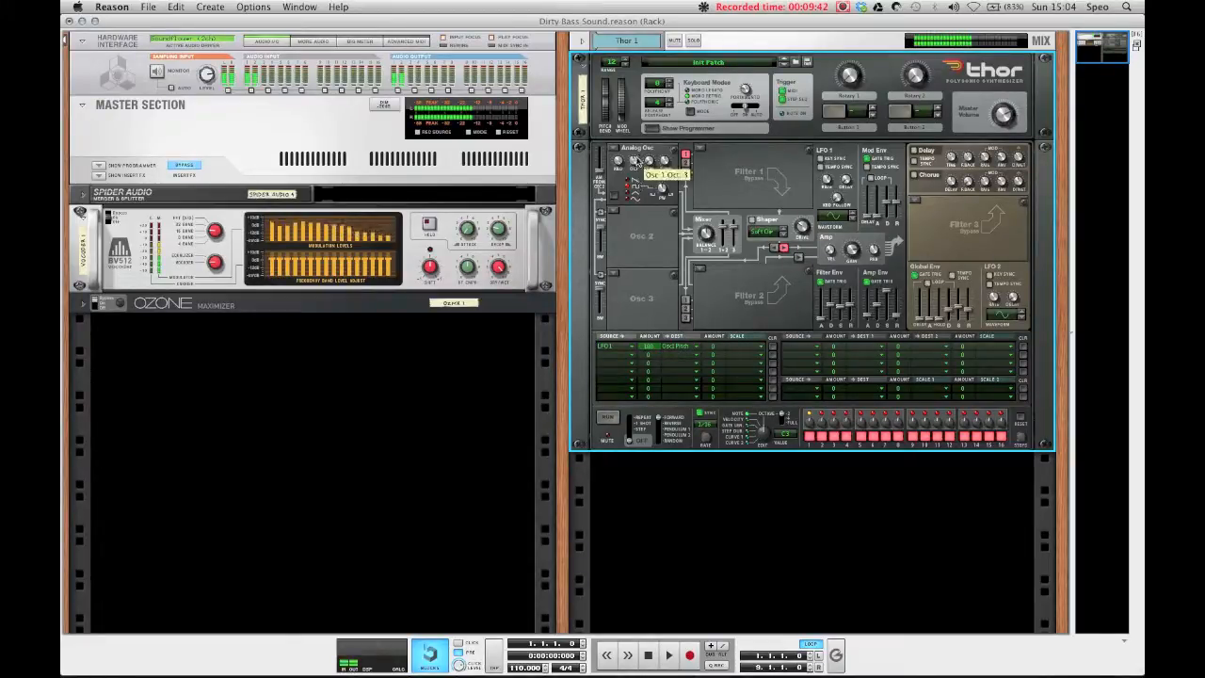
Step: Adjust the LFO 1 rate and the first matrix row's modulation amount
left_click_drag(830, 180, 831, 182)
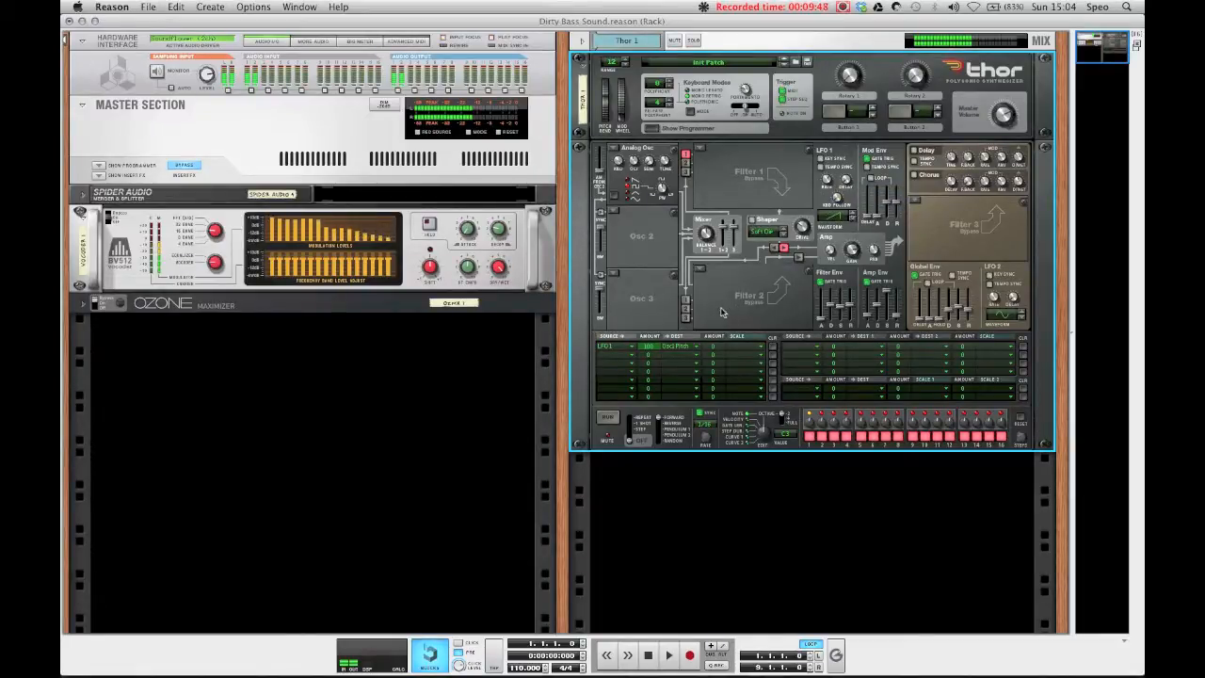
left_click_drag(646, 346, 638, 447)
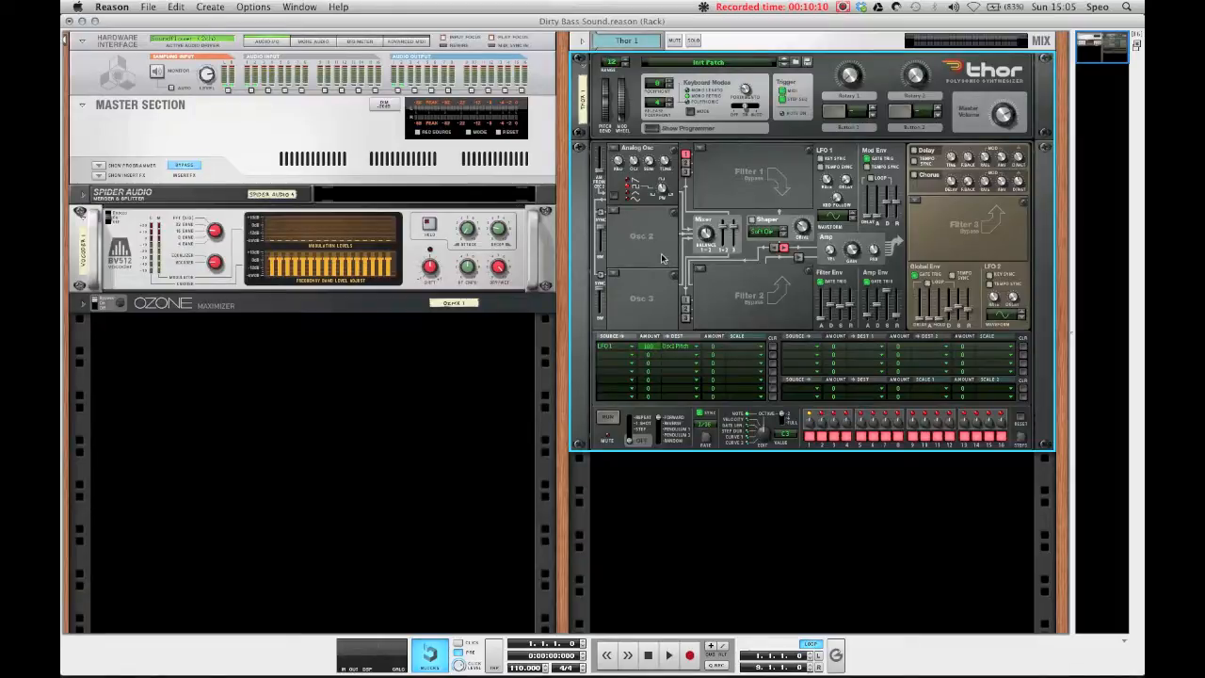
left_click_drag(646, 361, 648, 343)
Step: Switch Osc 1 to a Wavetable oscillator, pick a wavetable and adjust its position to about 50
left_click(615, 148)
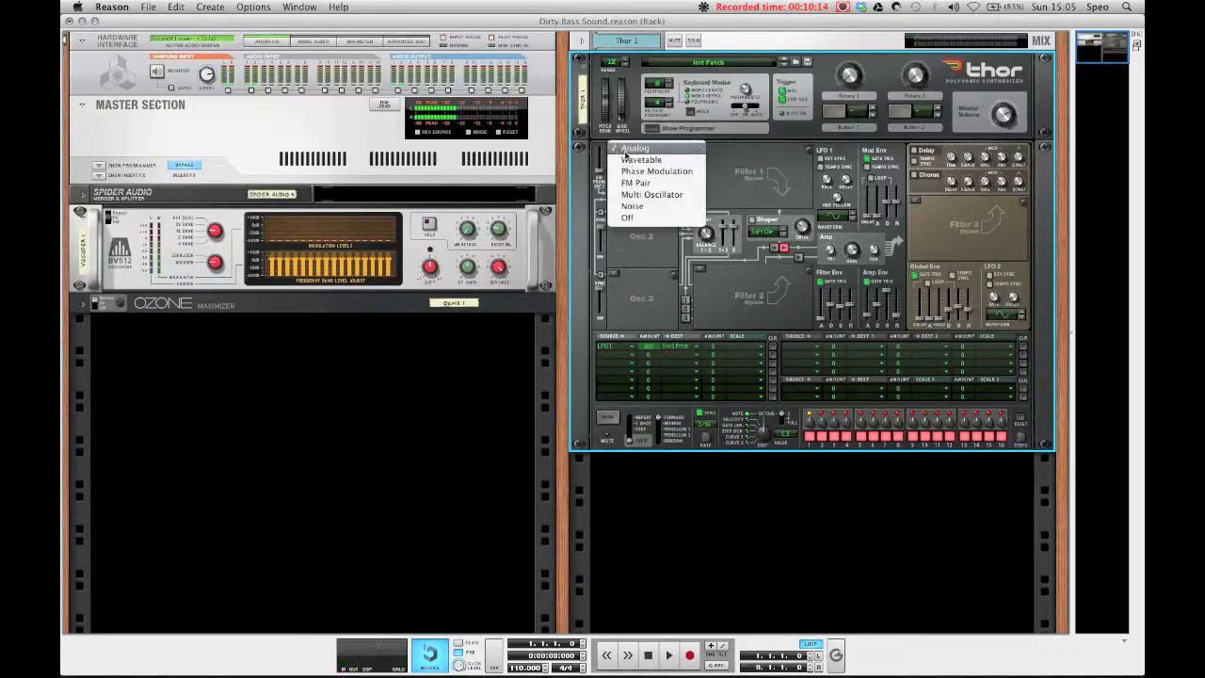
left_click(641, 159)
left_click(659, 188)
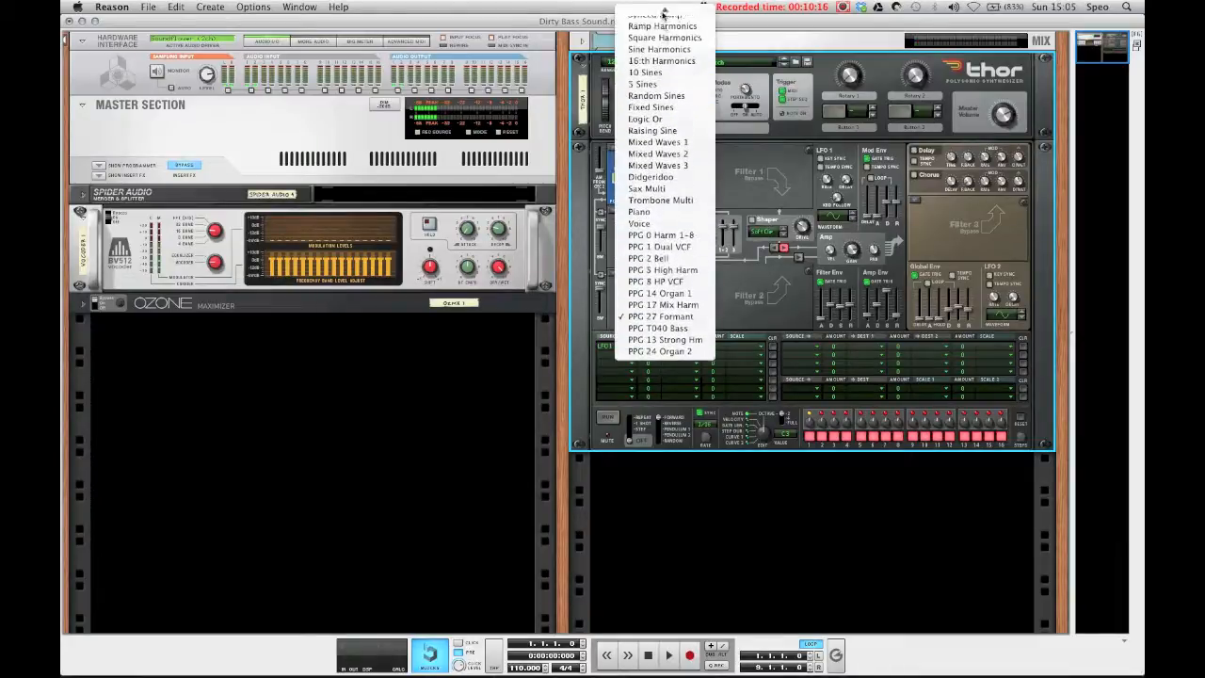
left_click(665, 17)
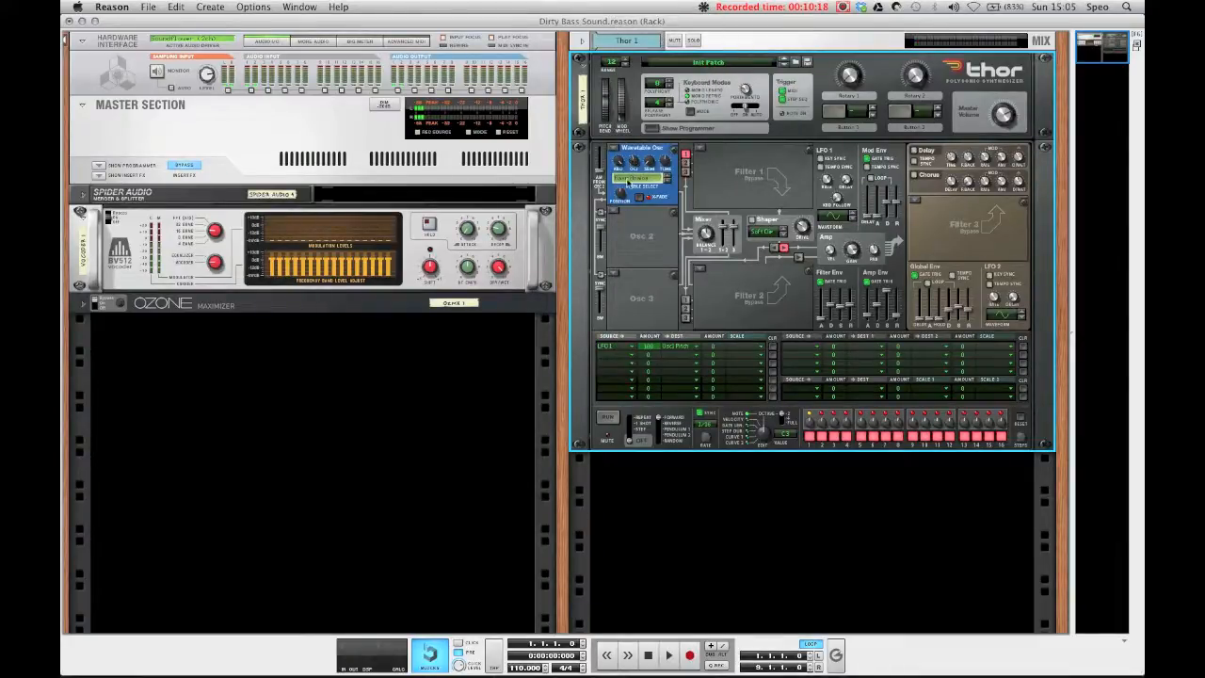
mouse_move(621, 194)
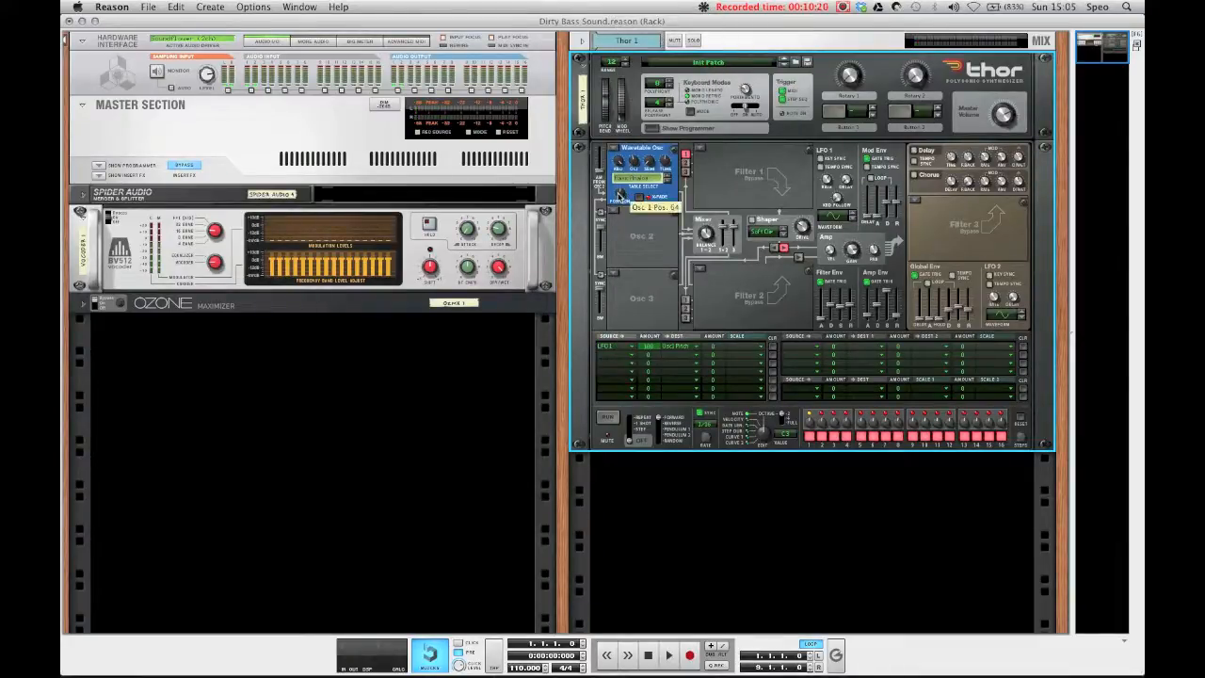
mouse_move(620, 200)
left_mouse_down()
mouse_move(614, 209)
mouse_move(615, 181)
left_mouse_up()
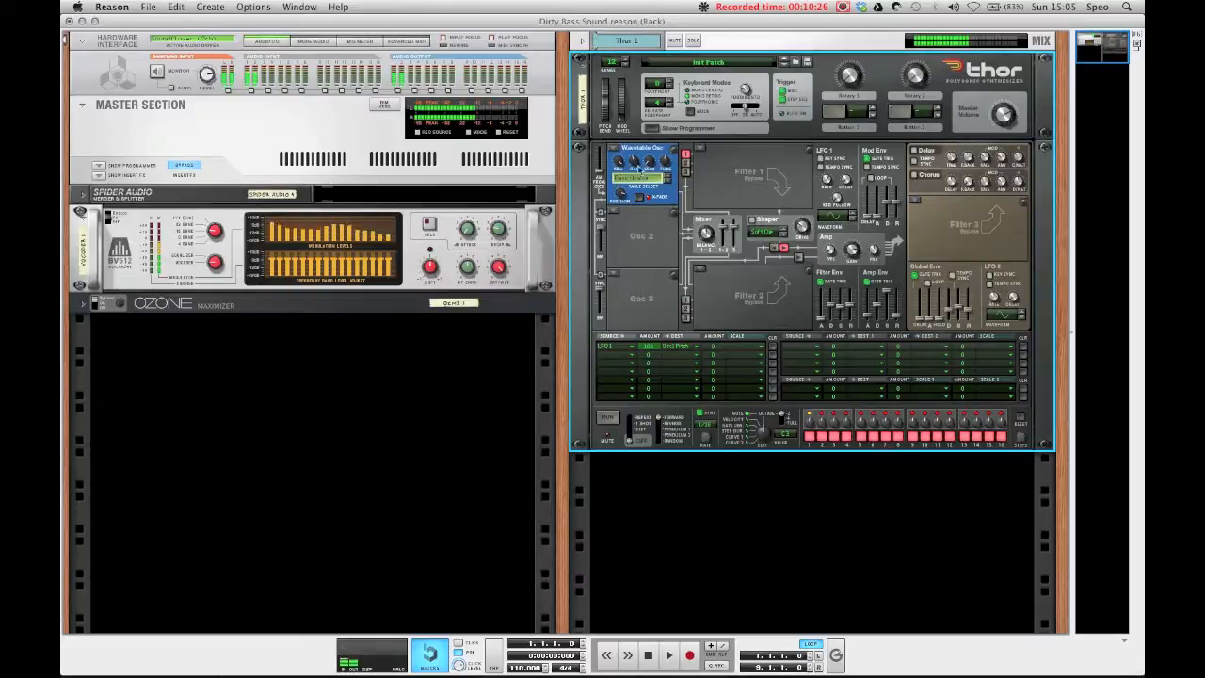
mouse_move(634, 171)
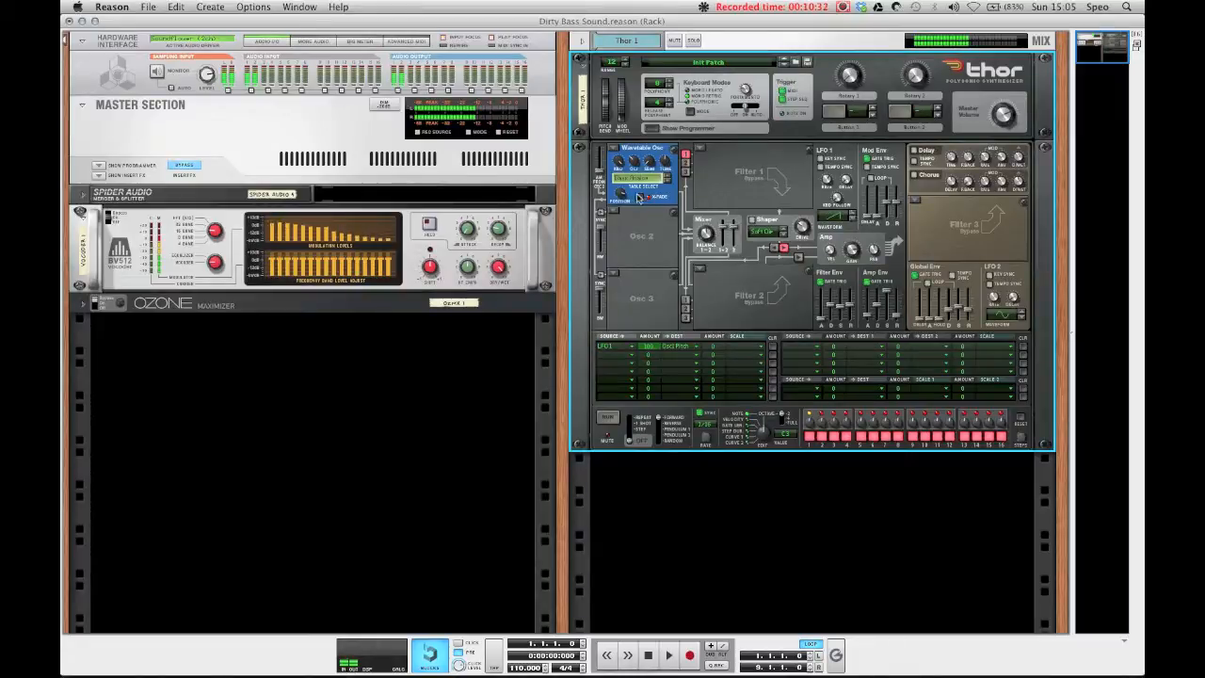
mouse_move(630, 193)
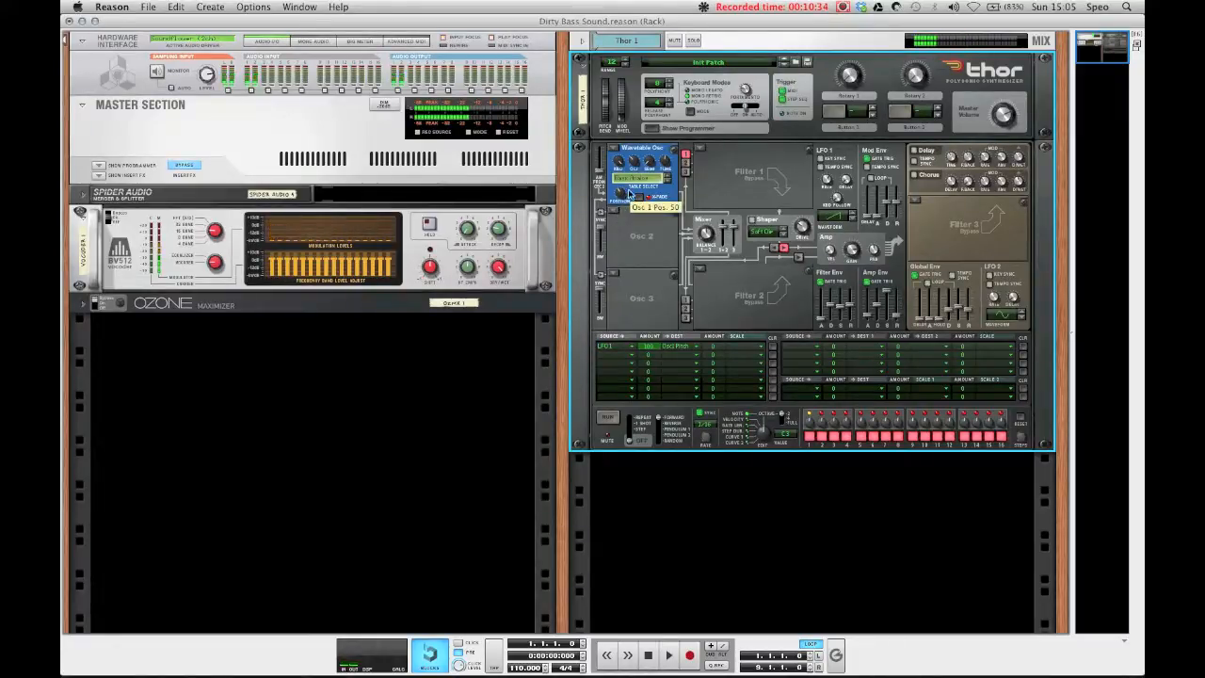
Step: Turn Osc 1 off and clear the first modulation matrix row
left_click_drag(605, 109, 607, 143)
left_click(612, 148)
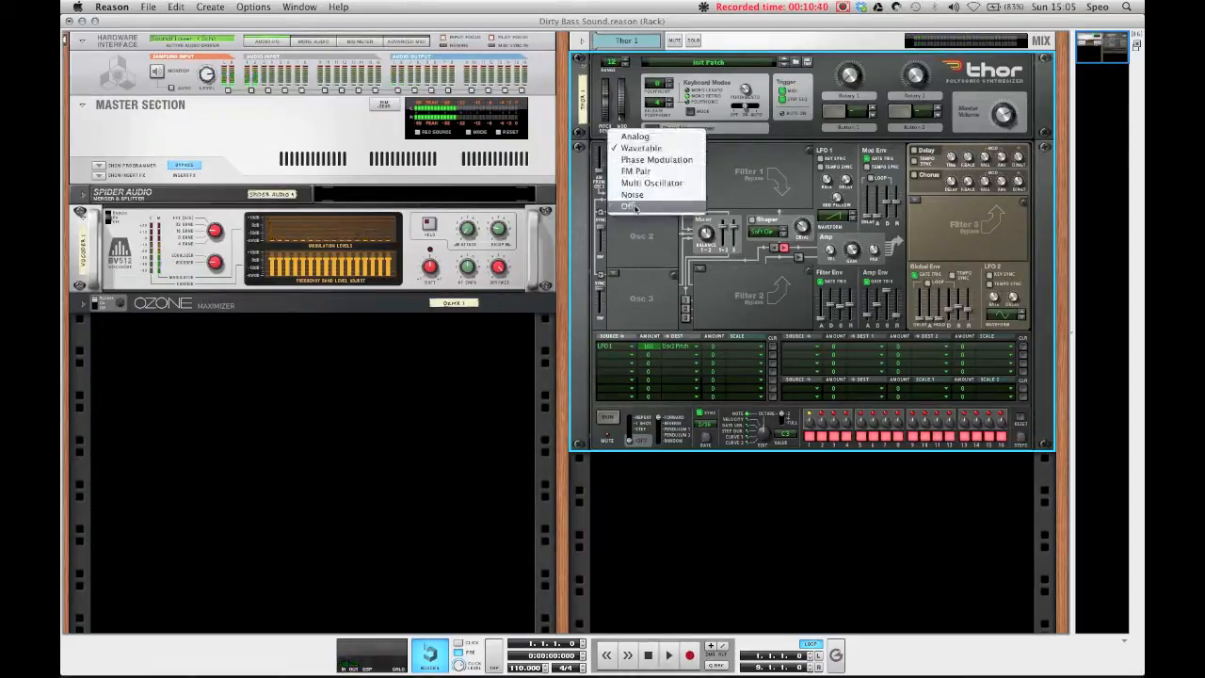
left_click(629, 205)
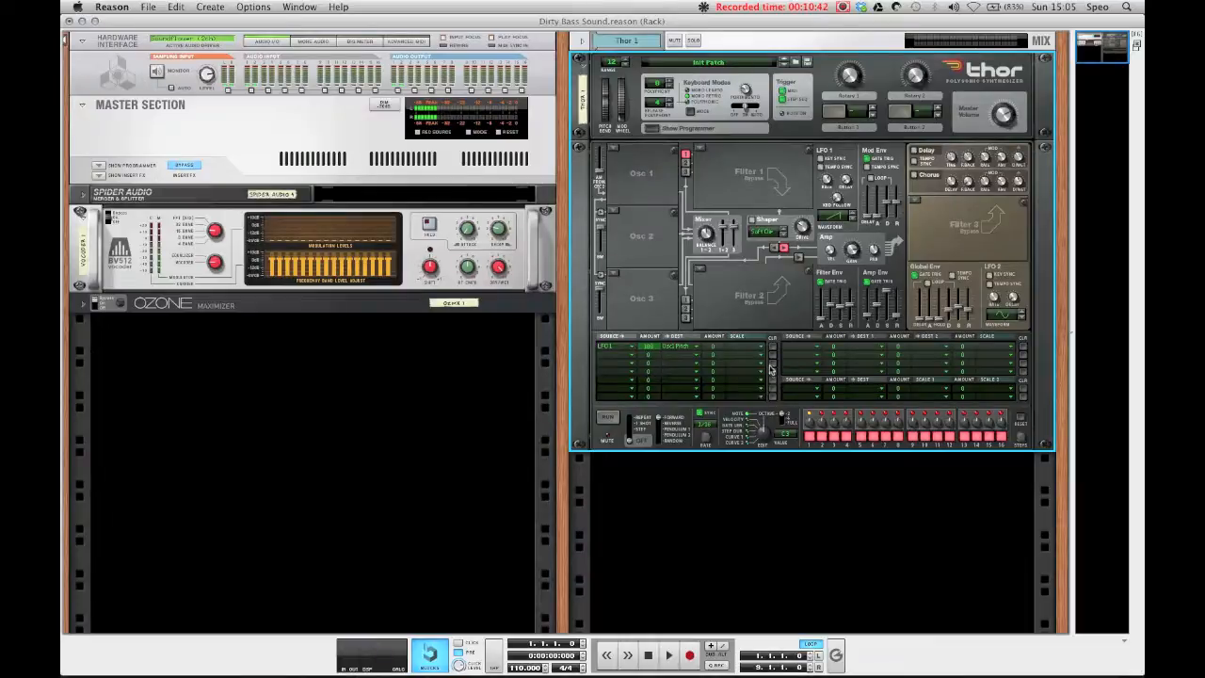
left_click(773, 347)
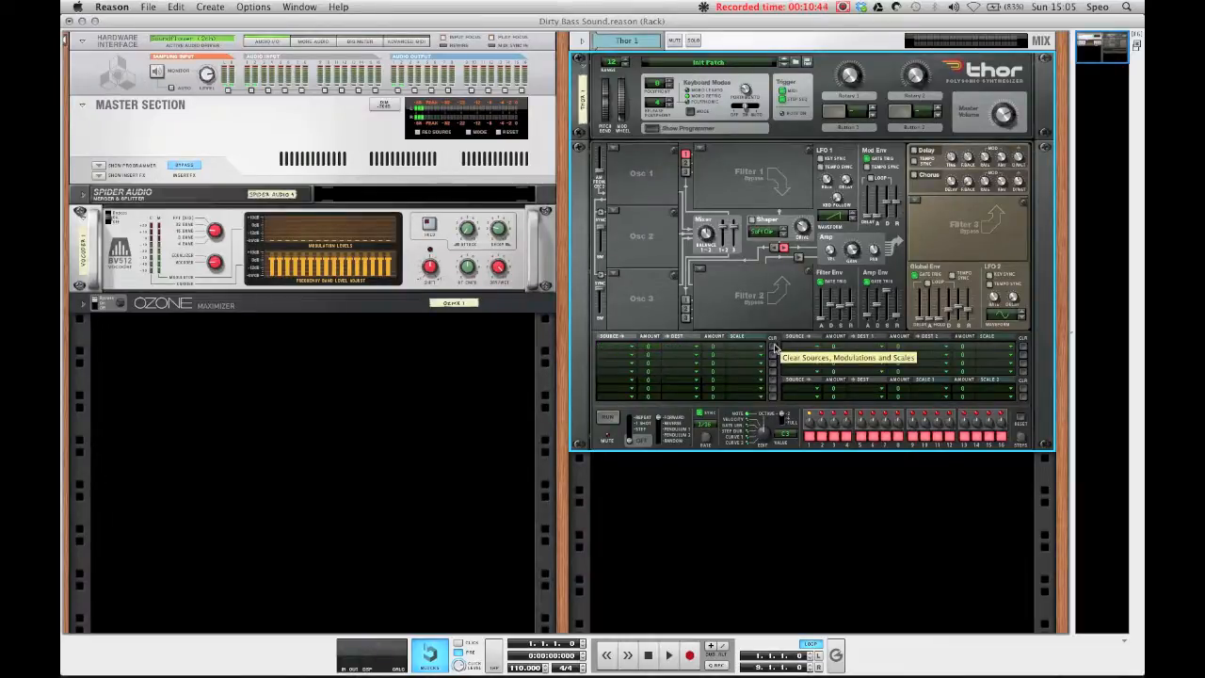
Step: Set Osc 1 back to an Analog oscillator and load a Formant filter into Filter 1
left_click(613, 145)
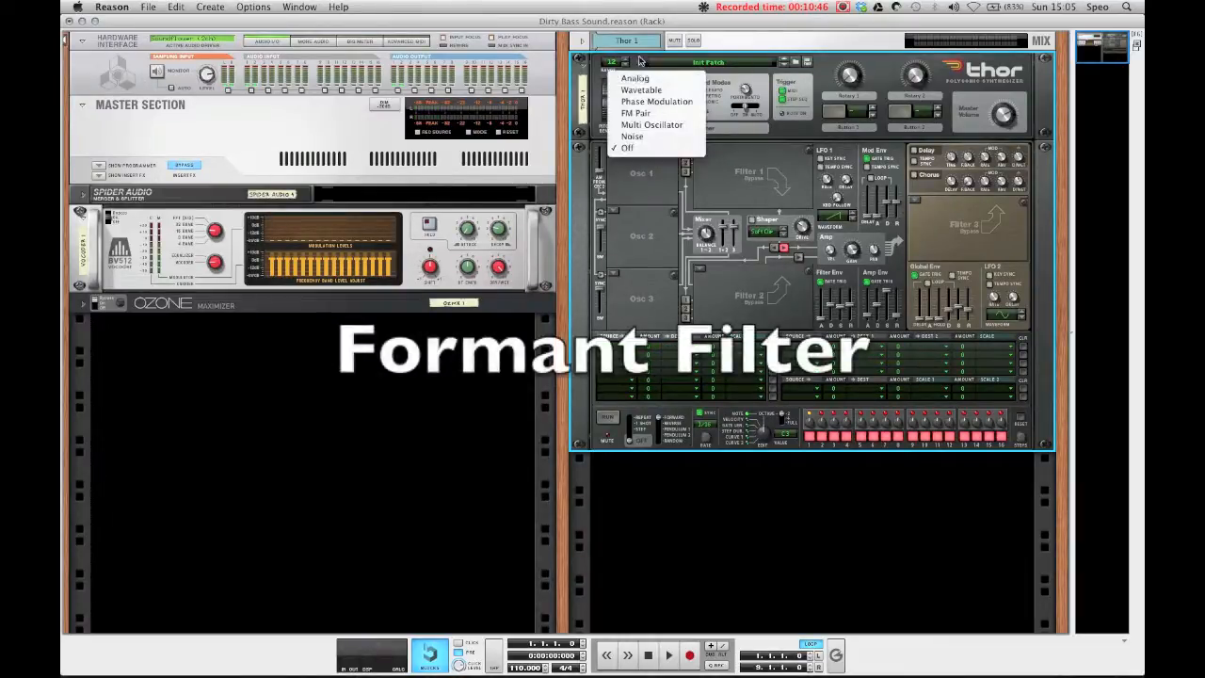
left_click(635, 78)
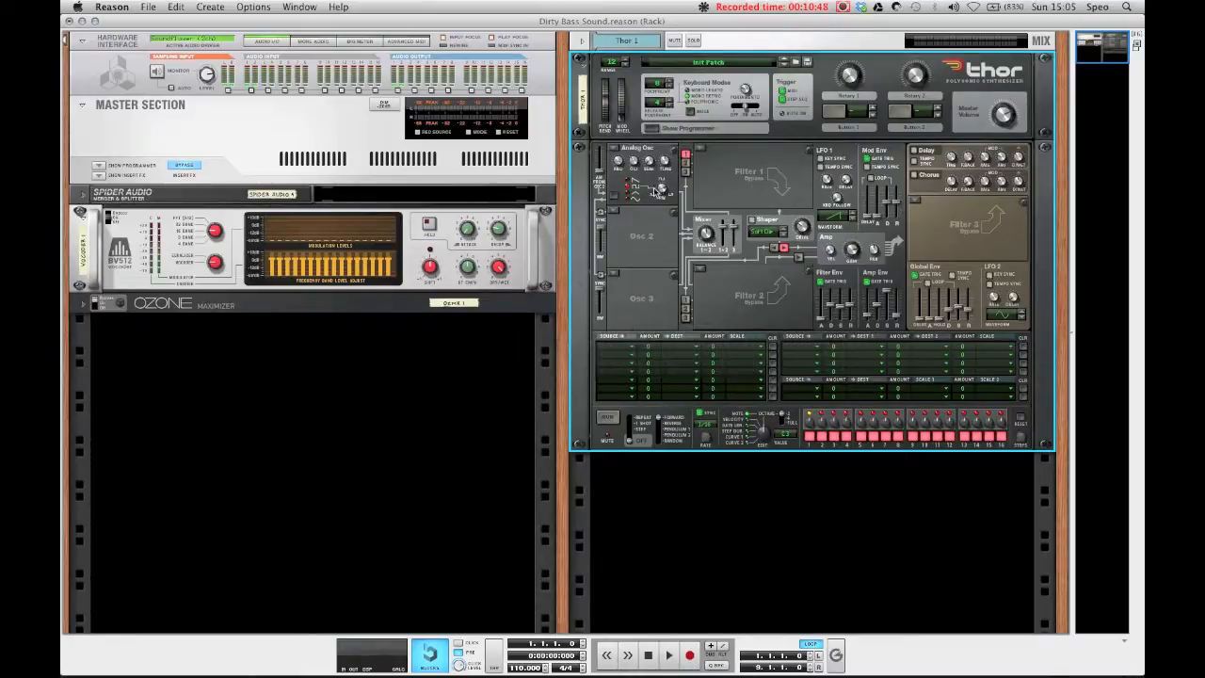
left_click(702, 152)
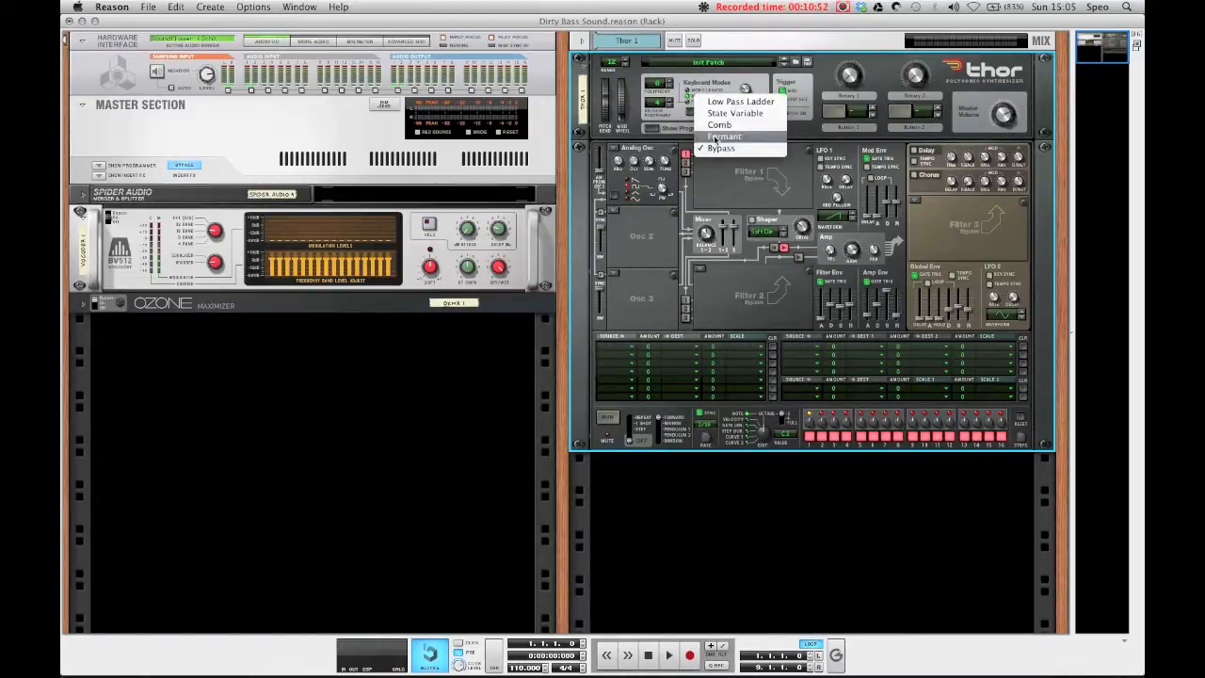
left_click(720, 137)
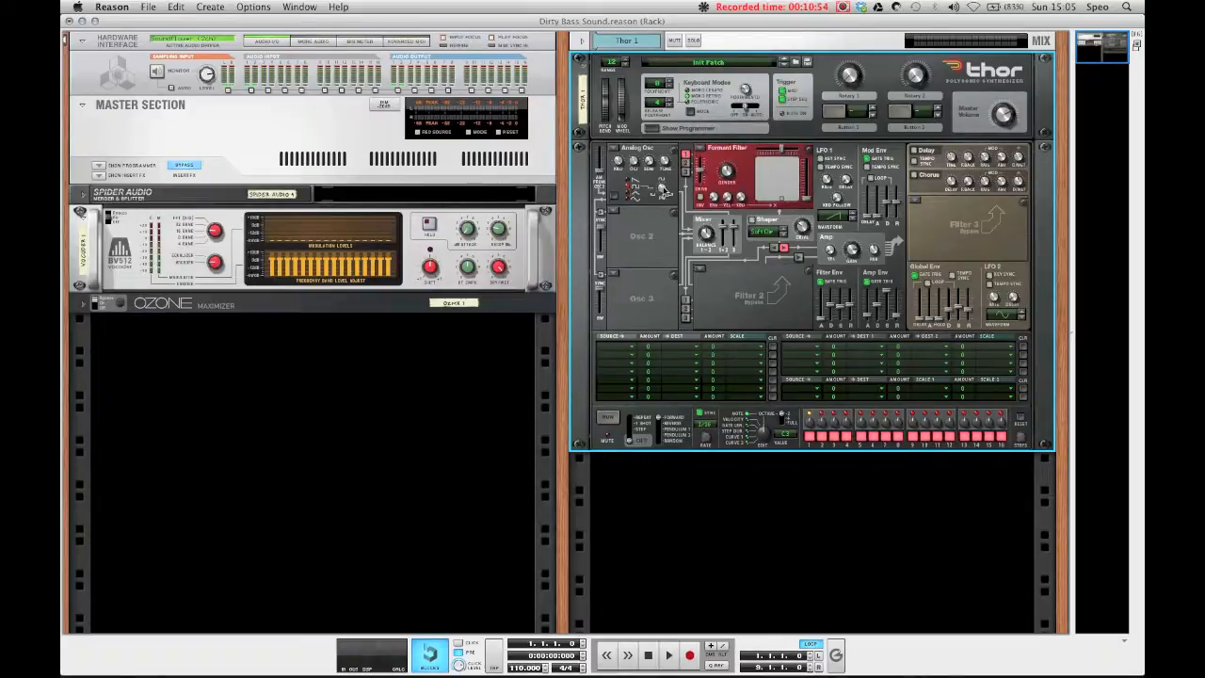
left_click_drag(782, 184, 778, 185)
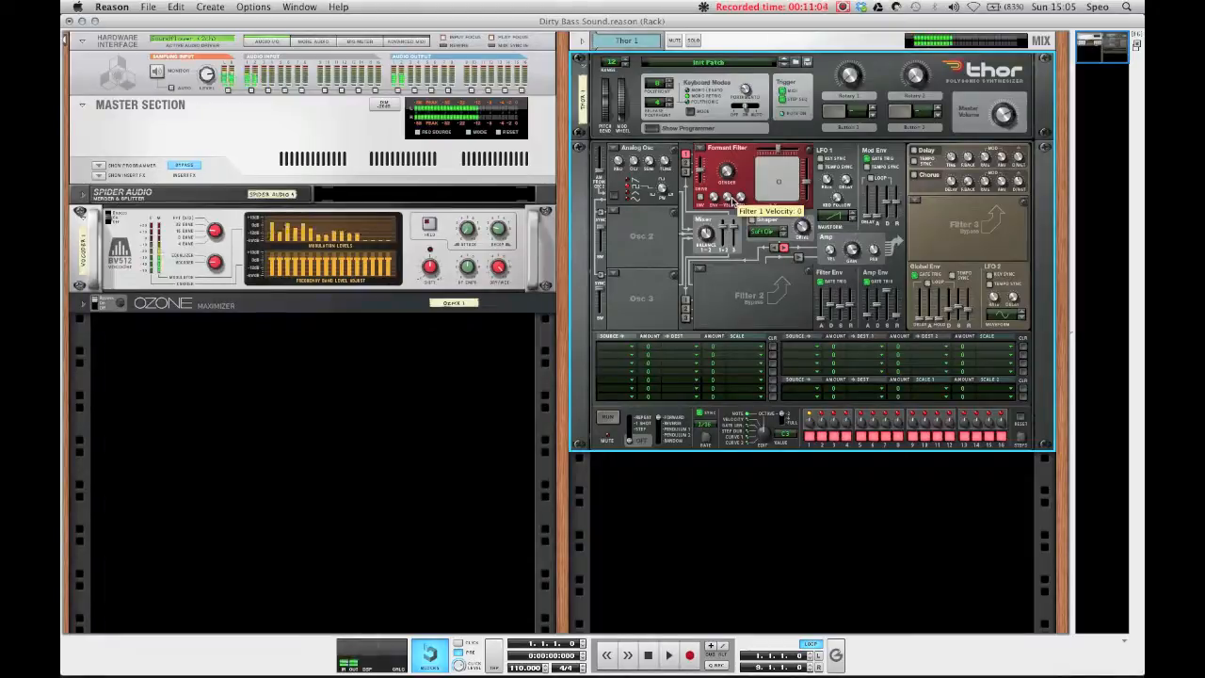
Step: Route LFO 1 to Filter 1 X in the first matrix row, then adjust the formant X position and Gender knob
left_click(620, 350)
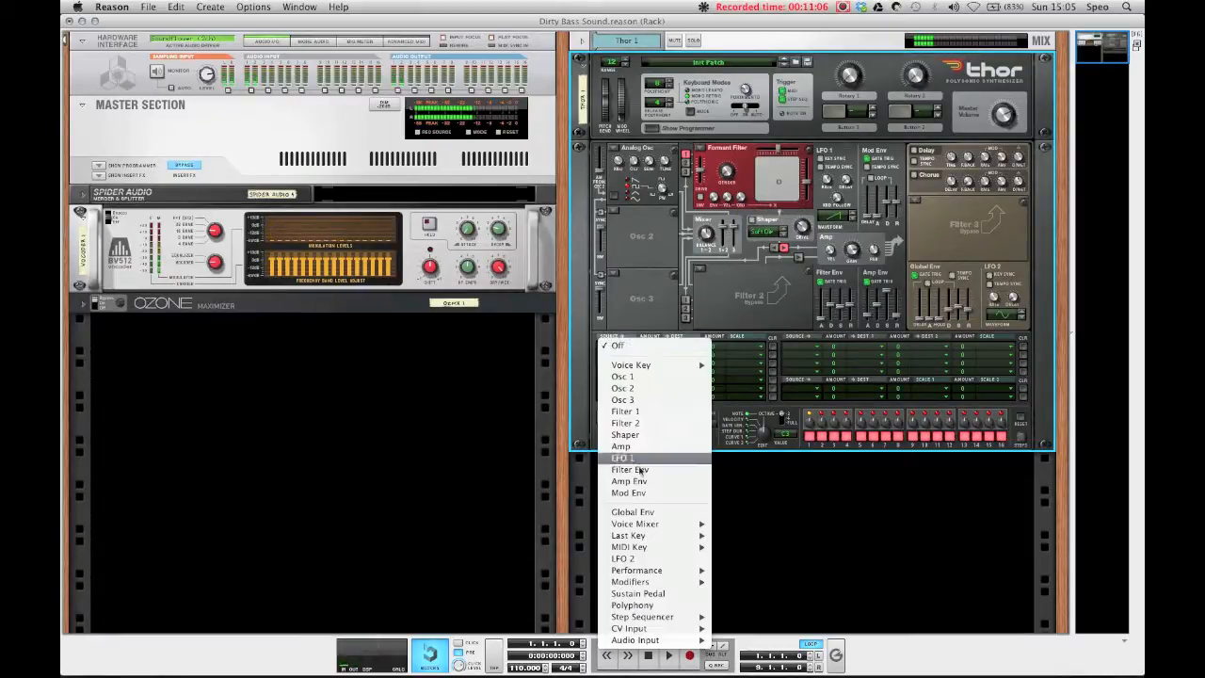
left_click(646, 471)
left_click_drag(648, 347, 648, 320)
left_click(674, 345)
mouse_move(706, 415)
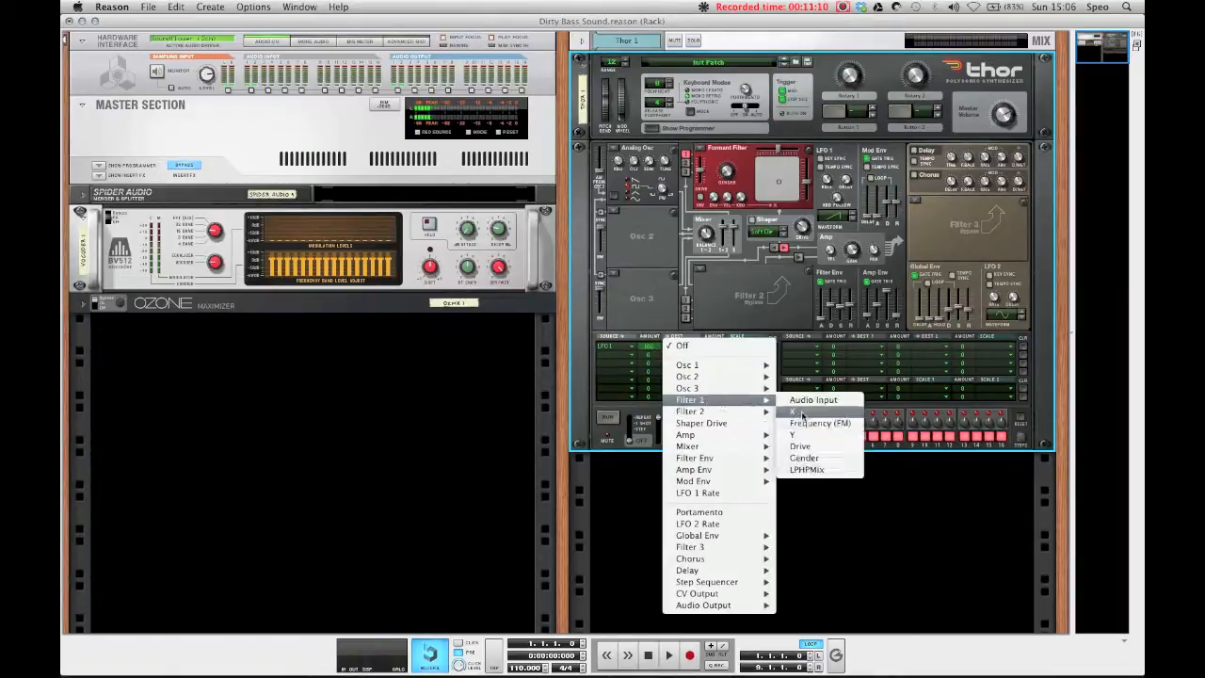
left_click(809, 433)
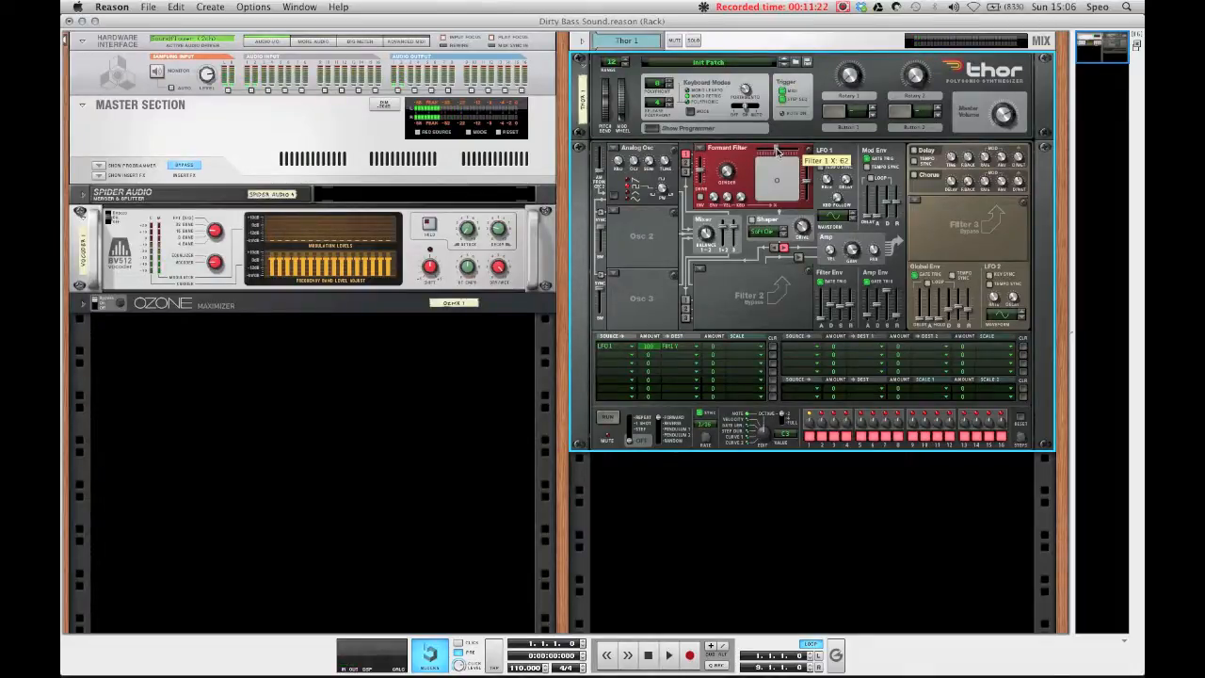
mouse_move(781, 152)
left_mouse_down()
mouse_move(798, 154)
mouse_move(766, 156)
mouse_move(784, 156)
mouse_move(811, 190)
mouse_move(777, 150)
left_mouse_up()
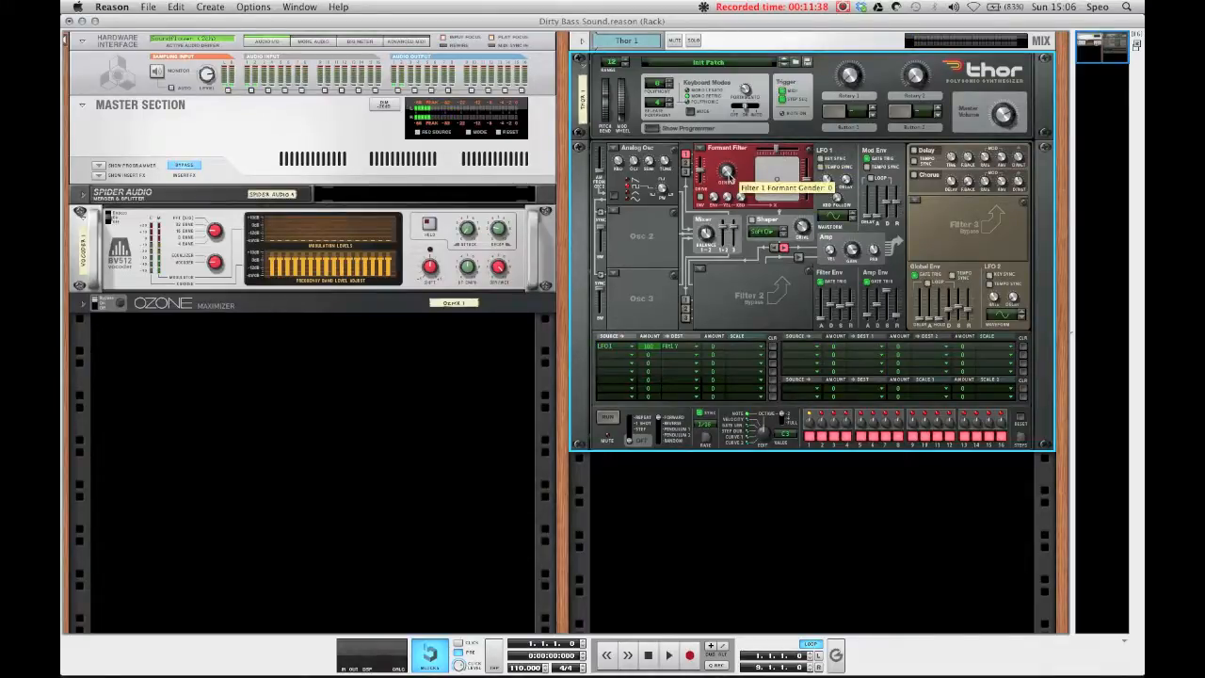
left_click_drag(730, 177, 758, 139)
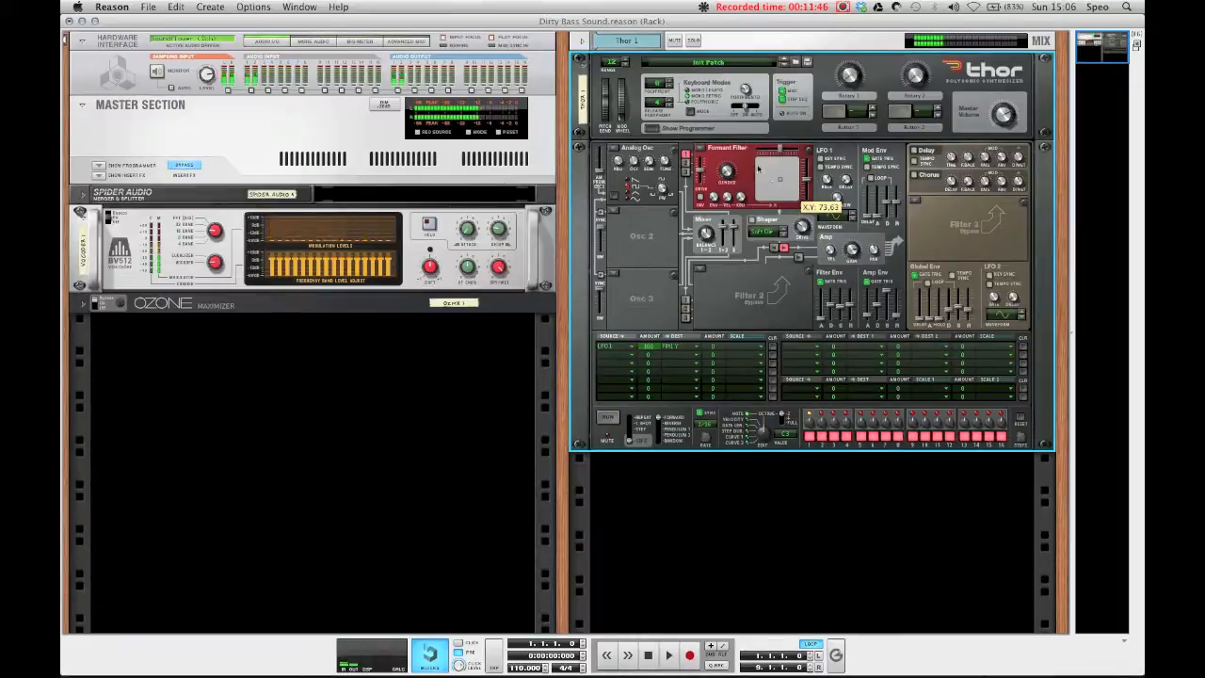
Step: Set Osc 1, Osc 2 and Osc 3 all to Multi Oscillator
left_click(626, 148)
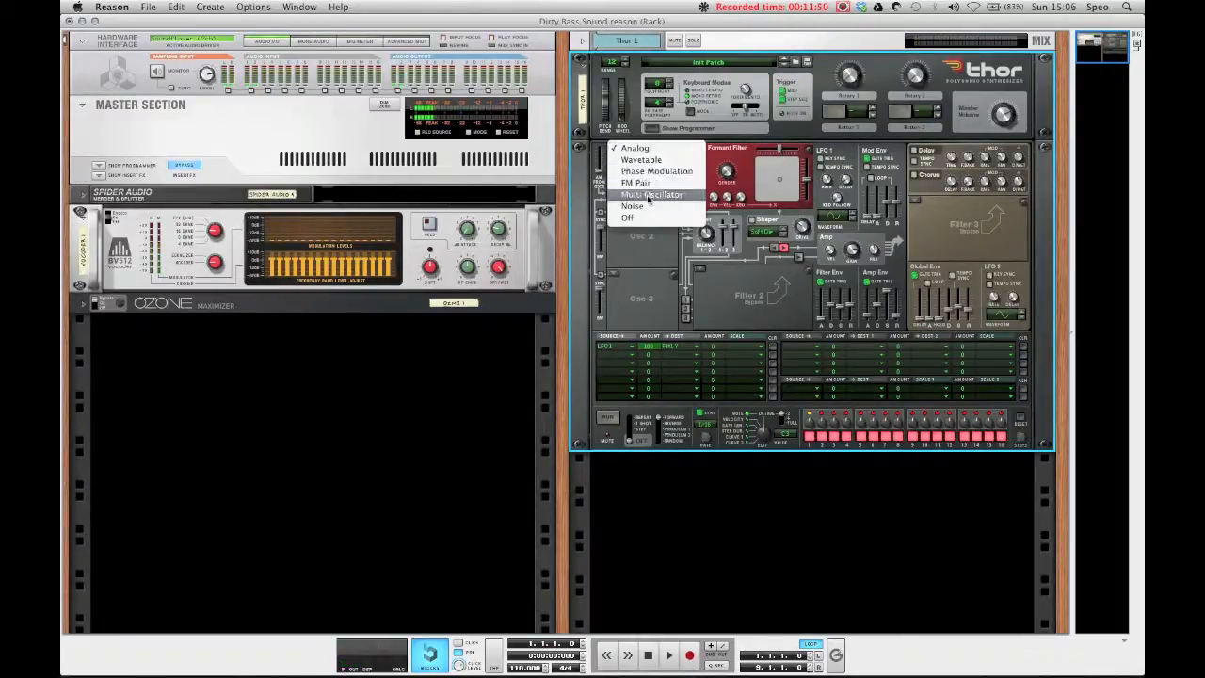
left_click(648, 195)
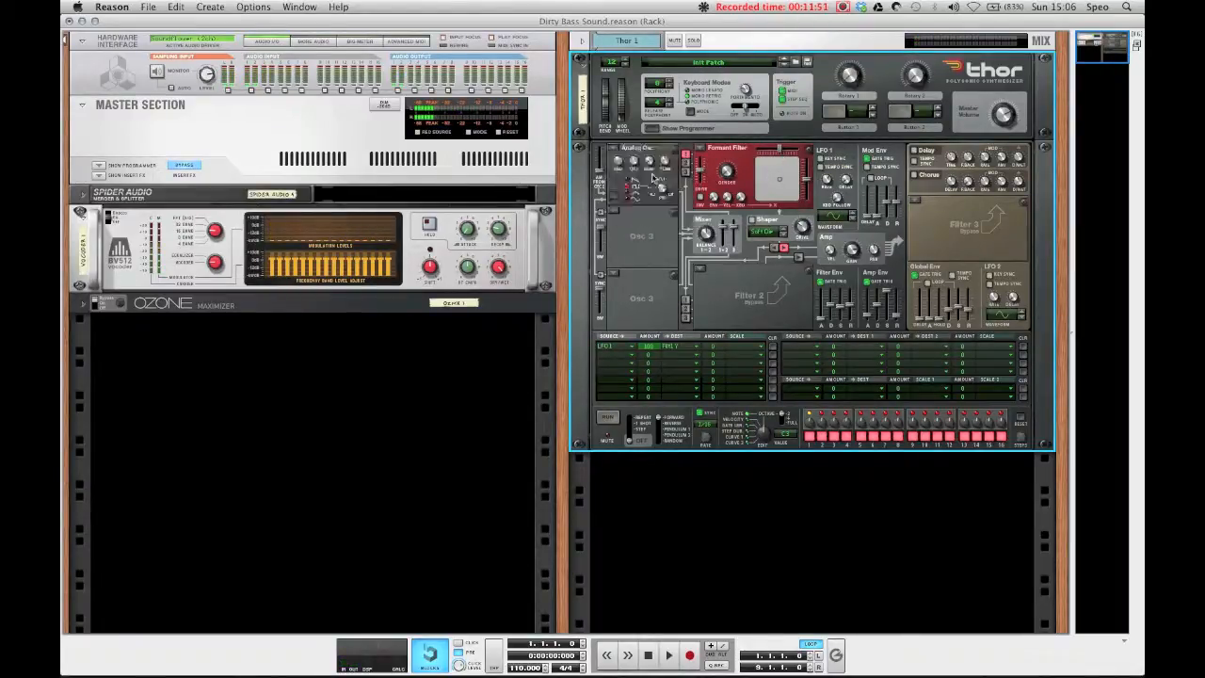
left_click(616, 213)
left_click(638, 183)
left_click(617, 211)
left_click(633, 229)
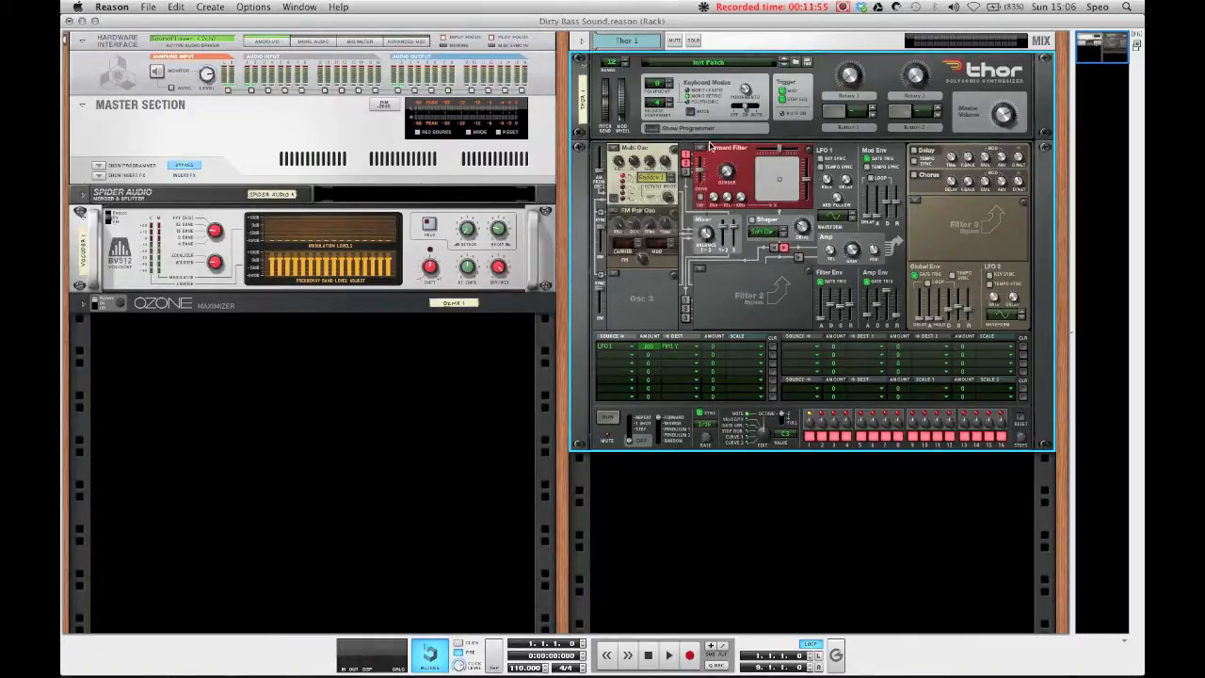
left_click(610, 283)
left_click(635, 271)
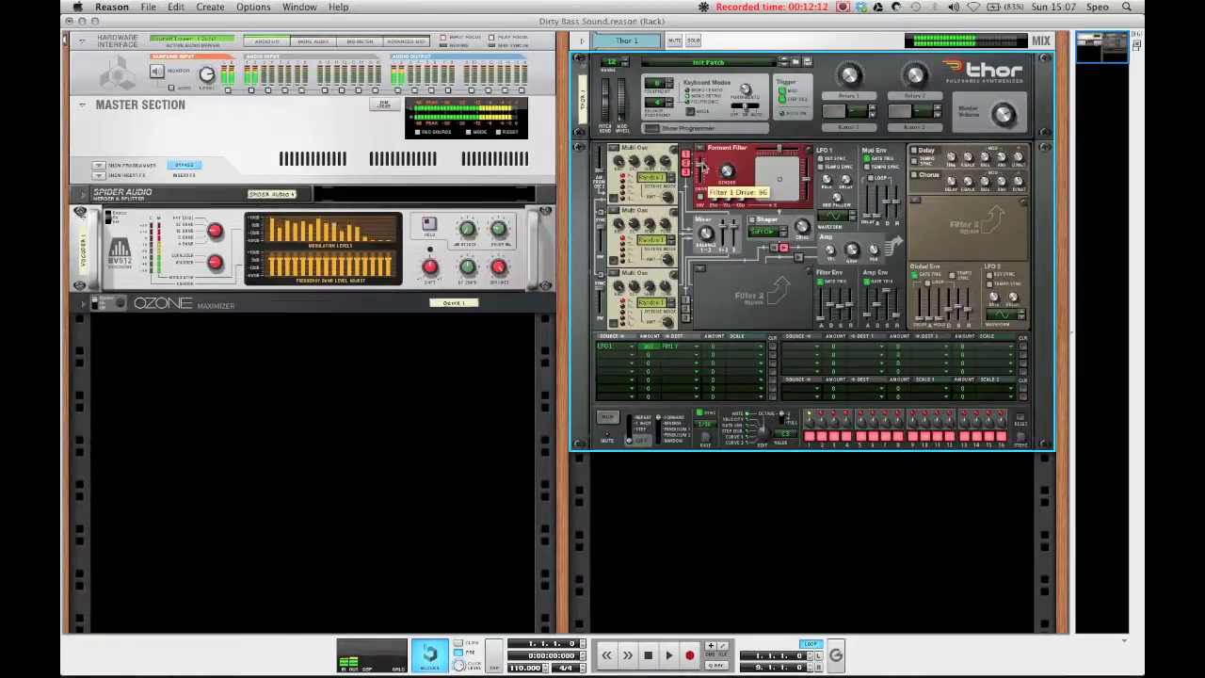
Step: Adjust Filter 1's Drive and then bypass Filter 1
left_click_drag(778, 193, 778, 177)
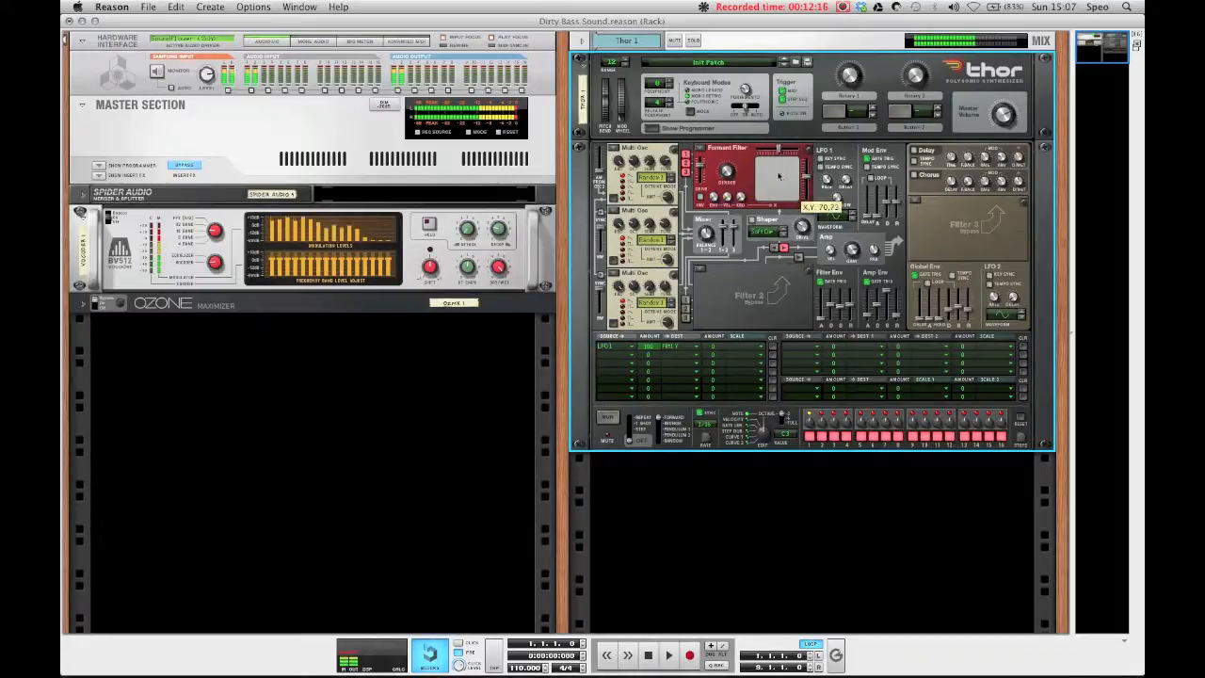
left_click(725, 152)
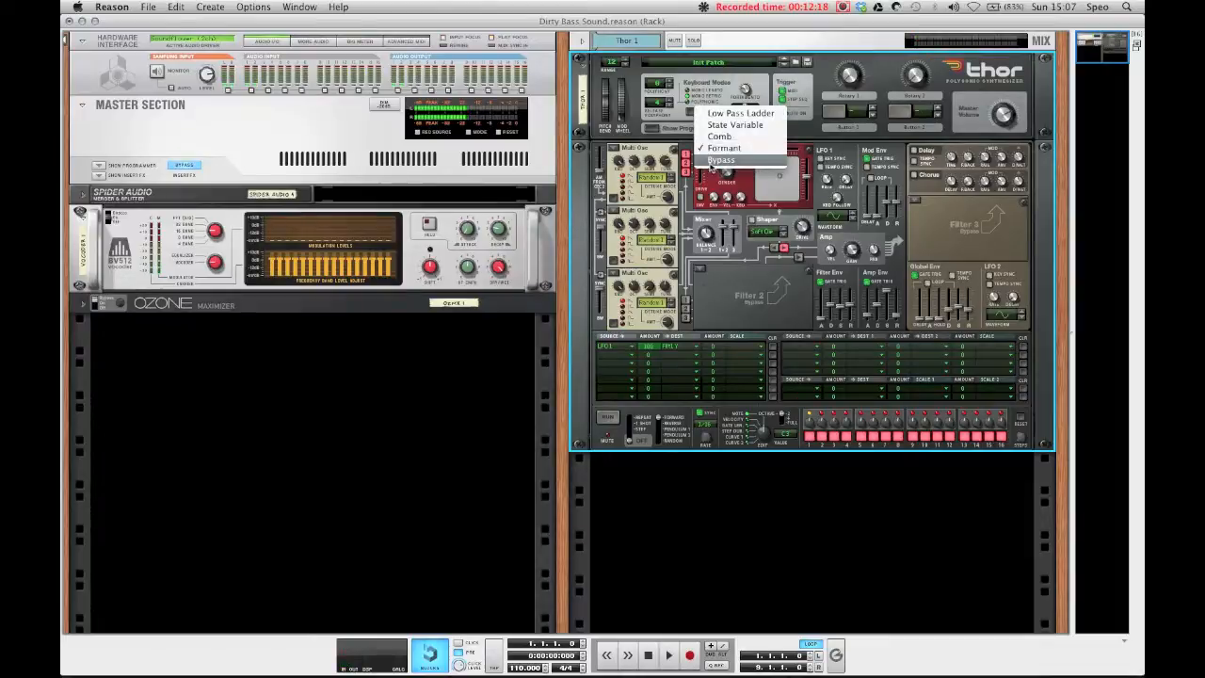
left_click(711, 163)
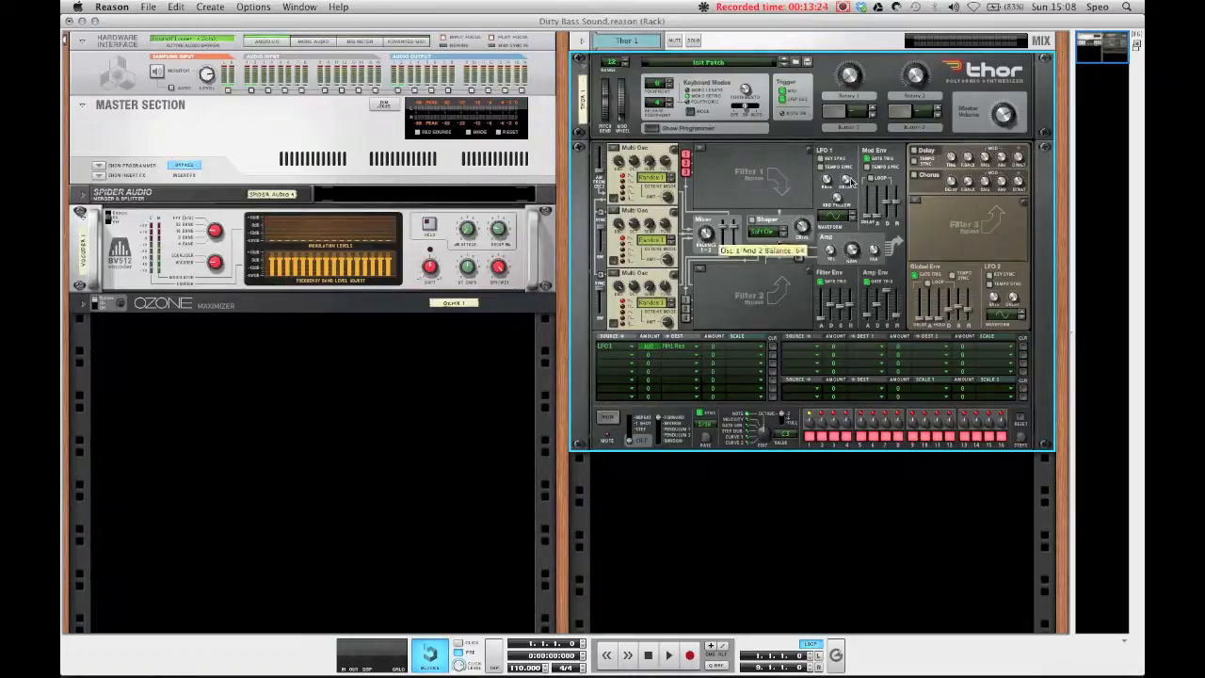
left_click(389, 441)
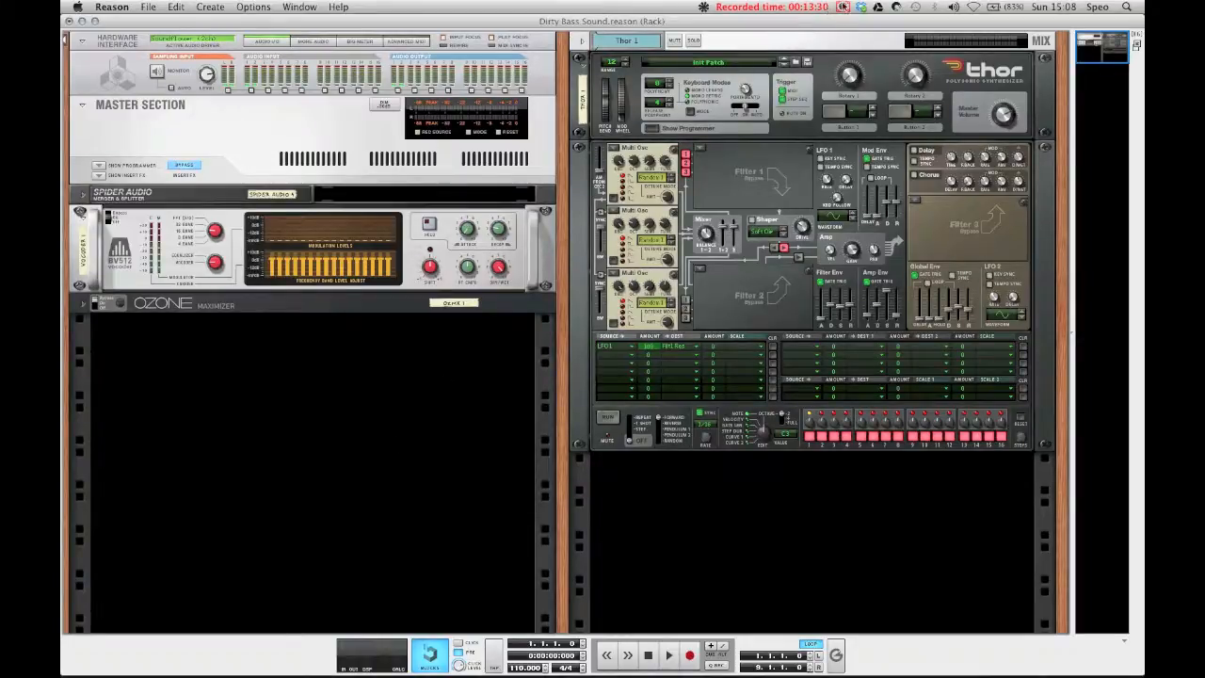
left_click(843, 6)
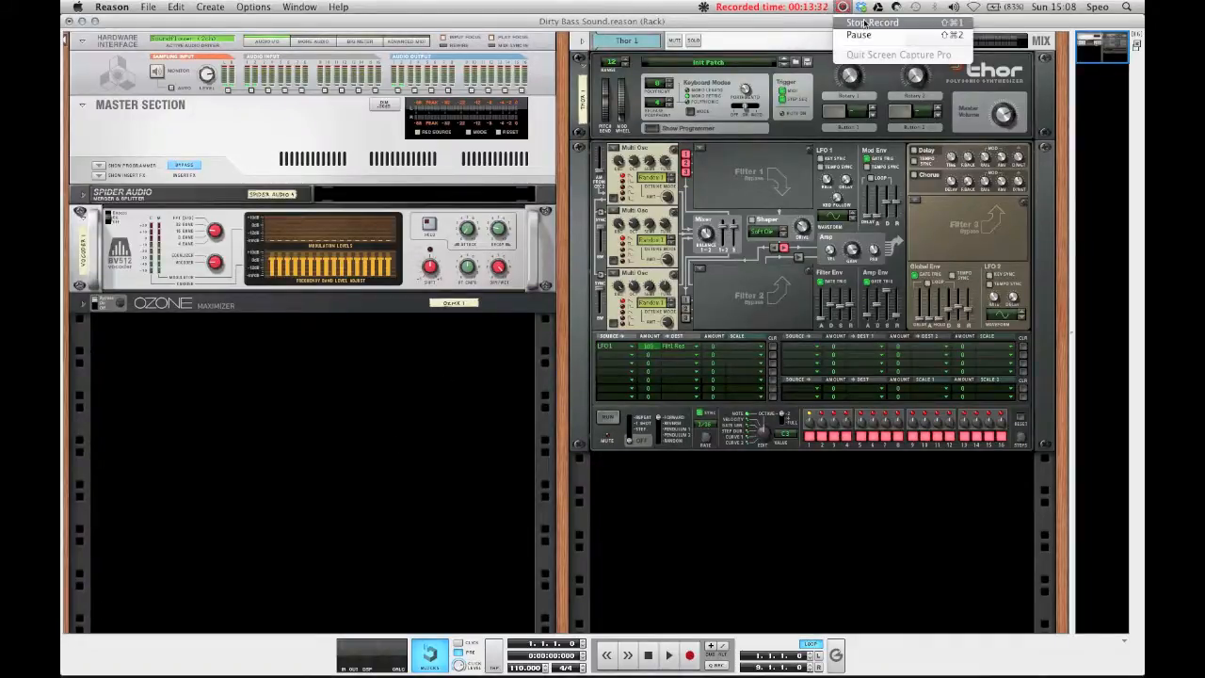